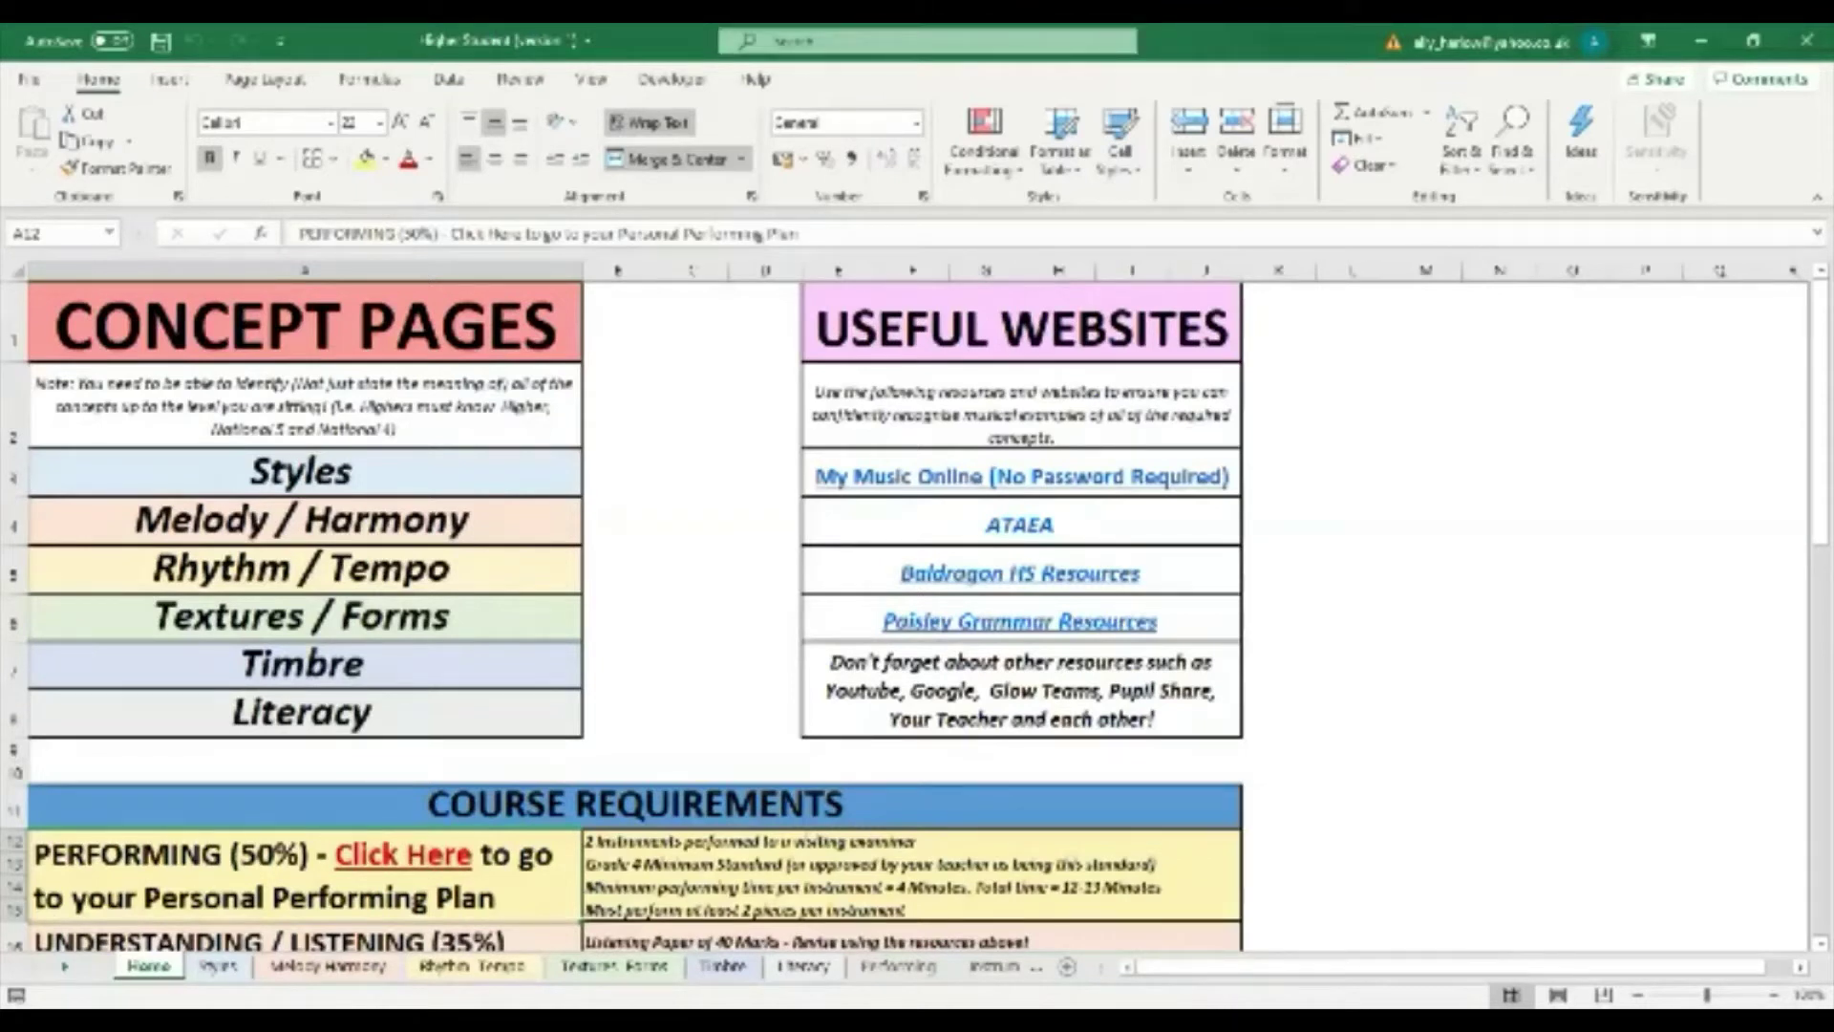
# Open the Styles concept page from the Home sheet and give Blues the highest understanding rating in its rating cell
pyautogui.moveTo(1820, 415); pyautogui.dragTo(1822, 421)
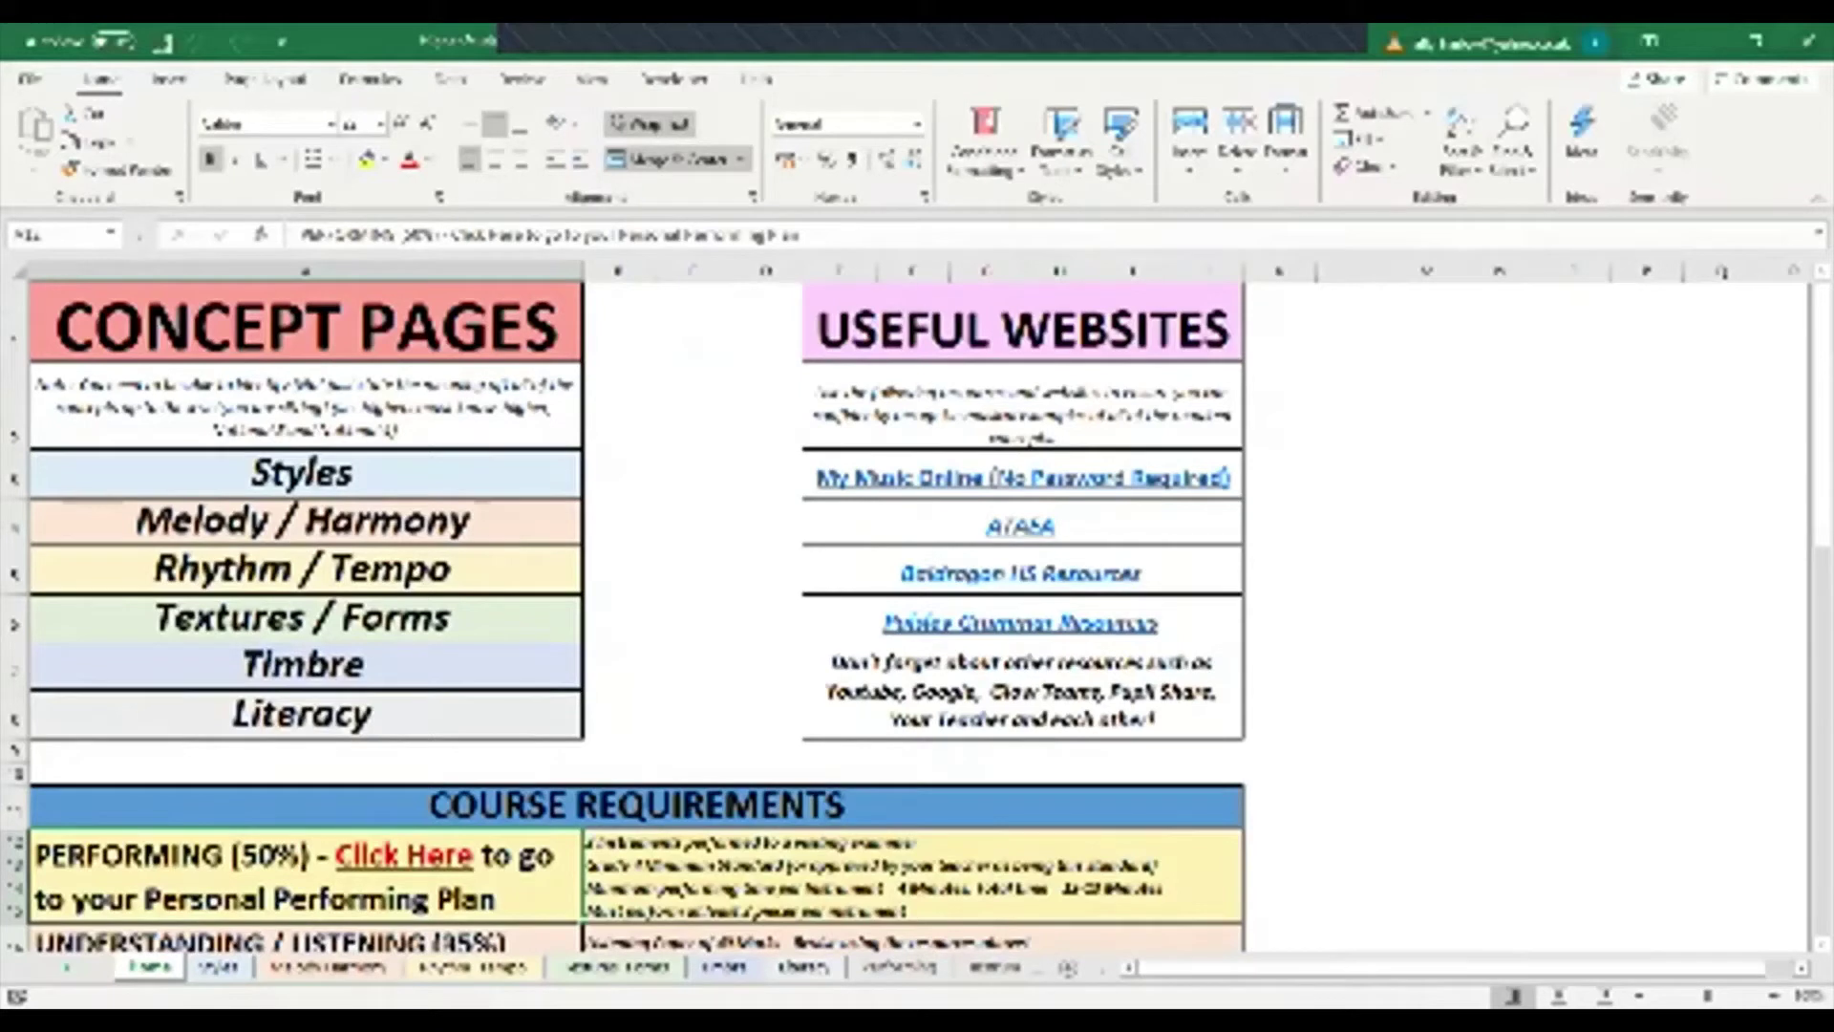
pyautogui.click(302, 473)
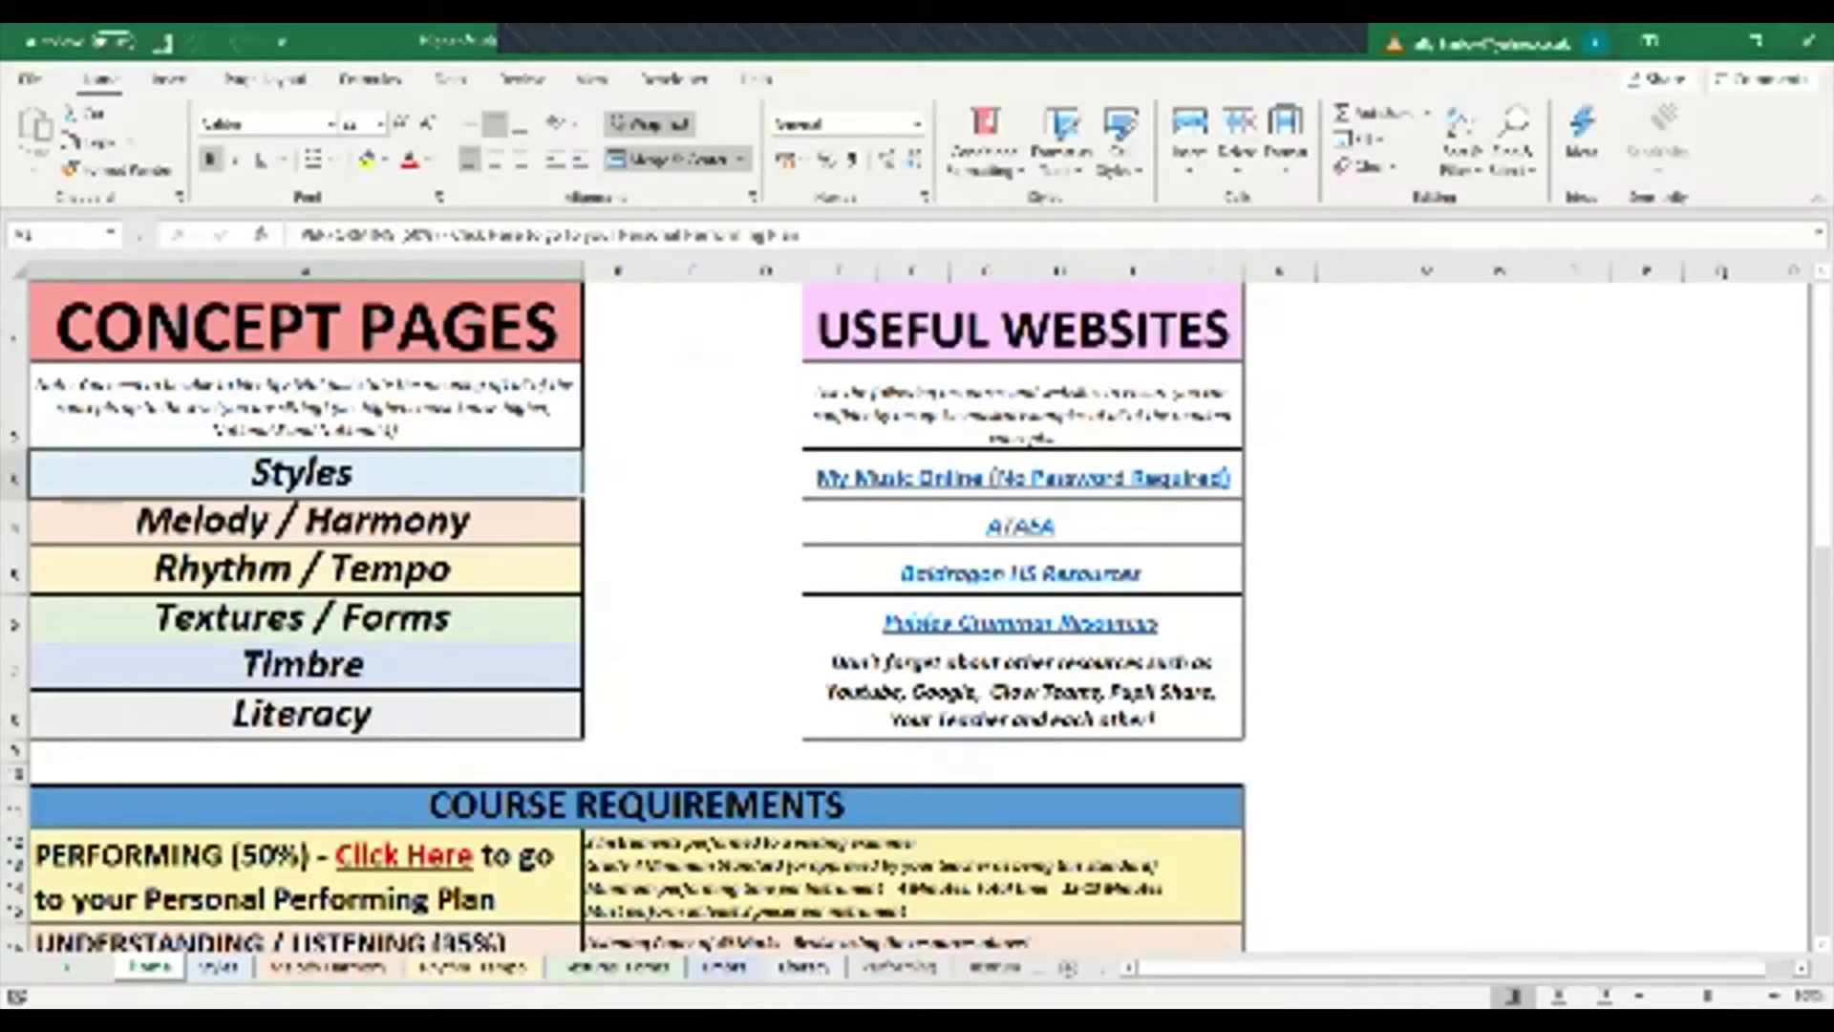
pyautogui.hotkey('ctrl', 'pagedown')
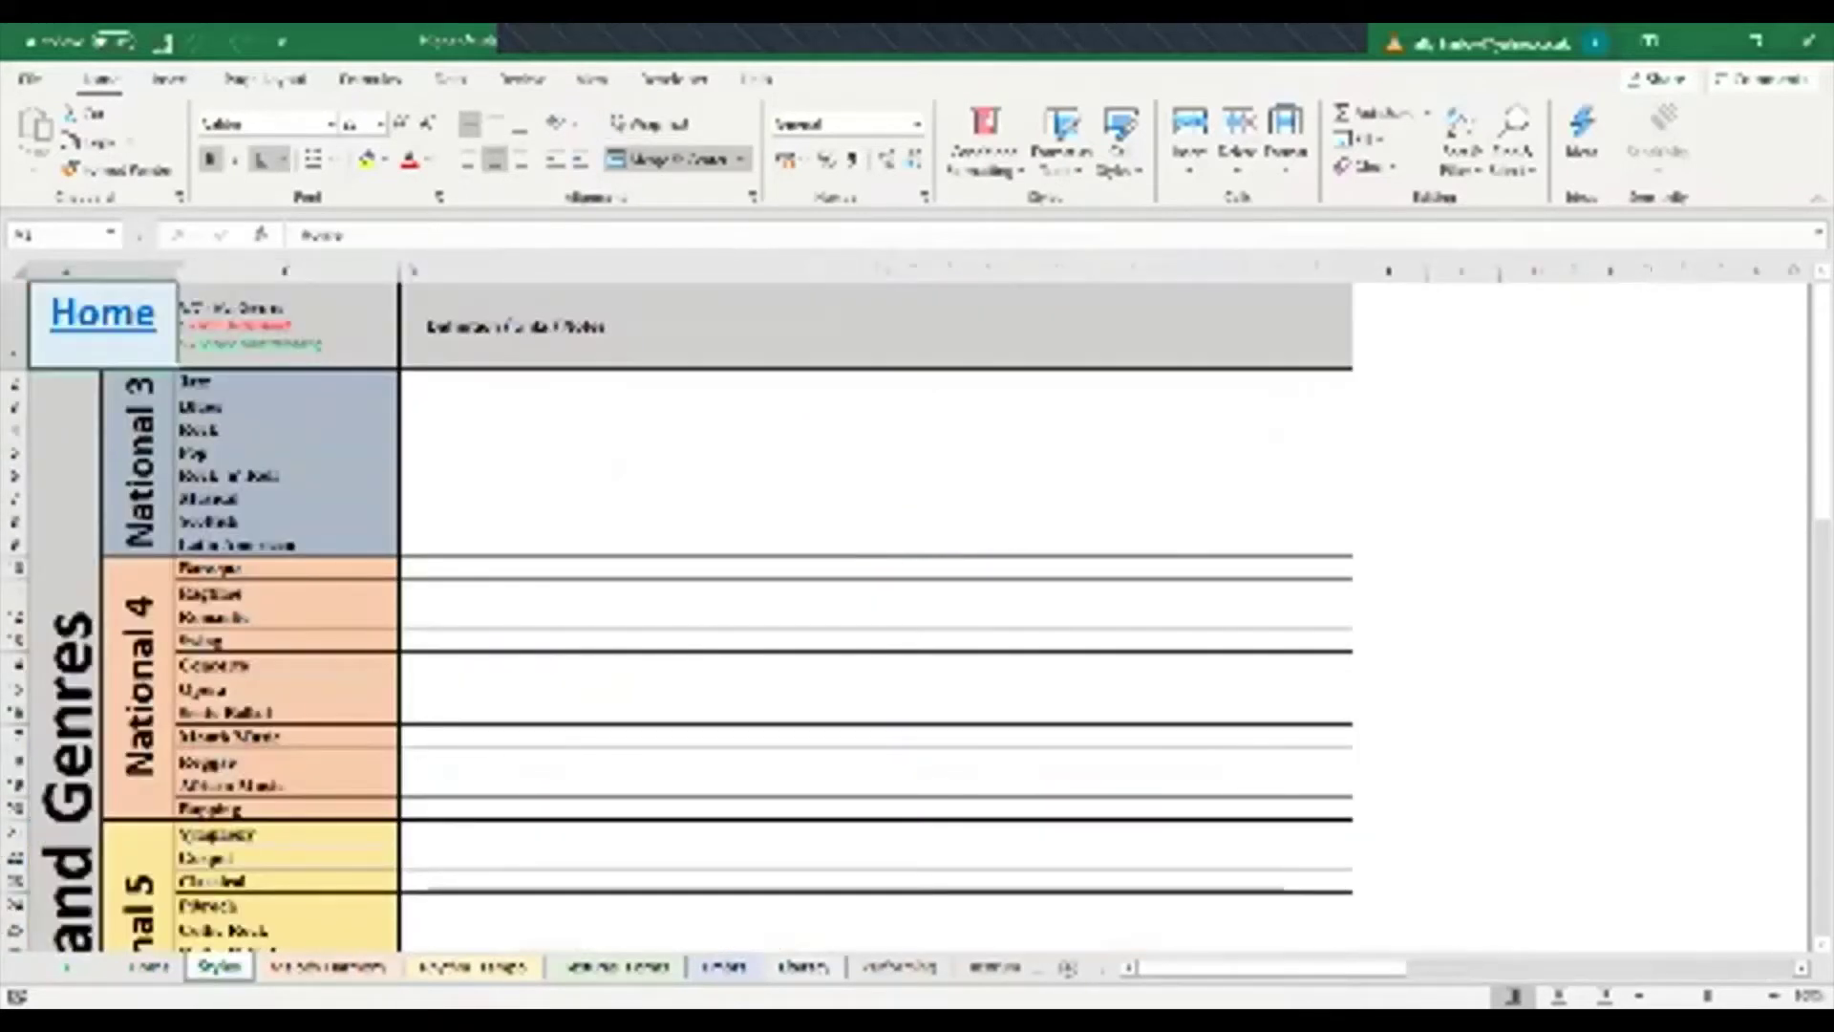
pyautogui.moveTo(1821, 334)
pyautogui.mouseDown()
pyautogui.moveTo(1821, 451)
pyautogui.moveTo(1822, 320)
pyautogui.mouseUp()
pyautogui.click(425, 405)
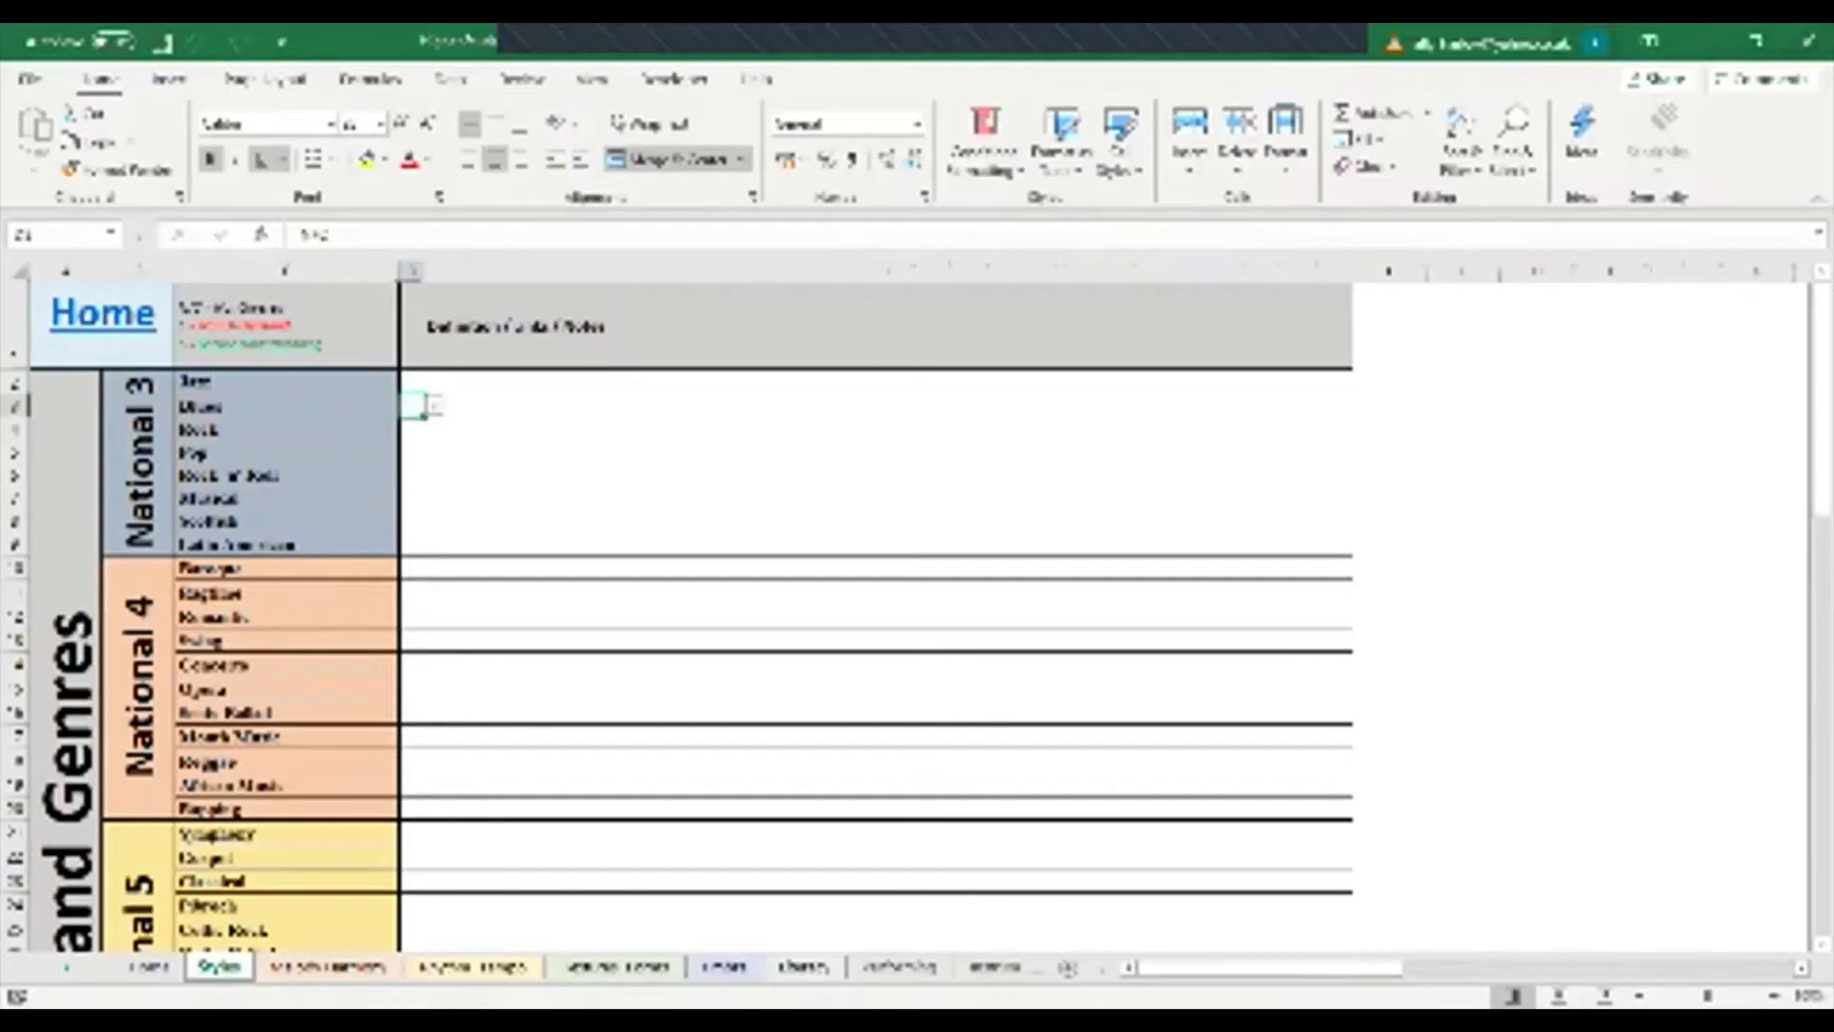
pyautogui.click(435, 405)
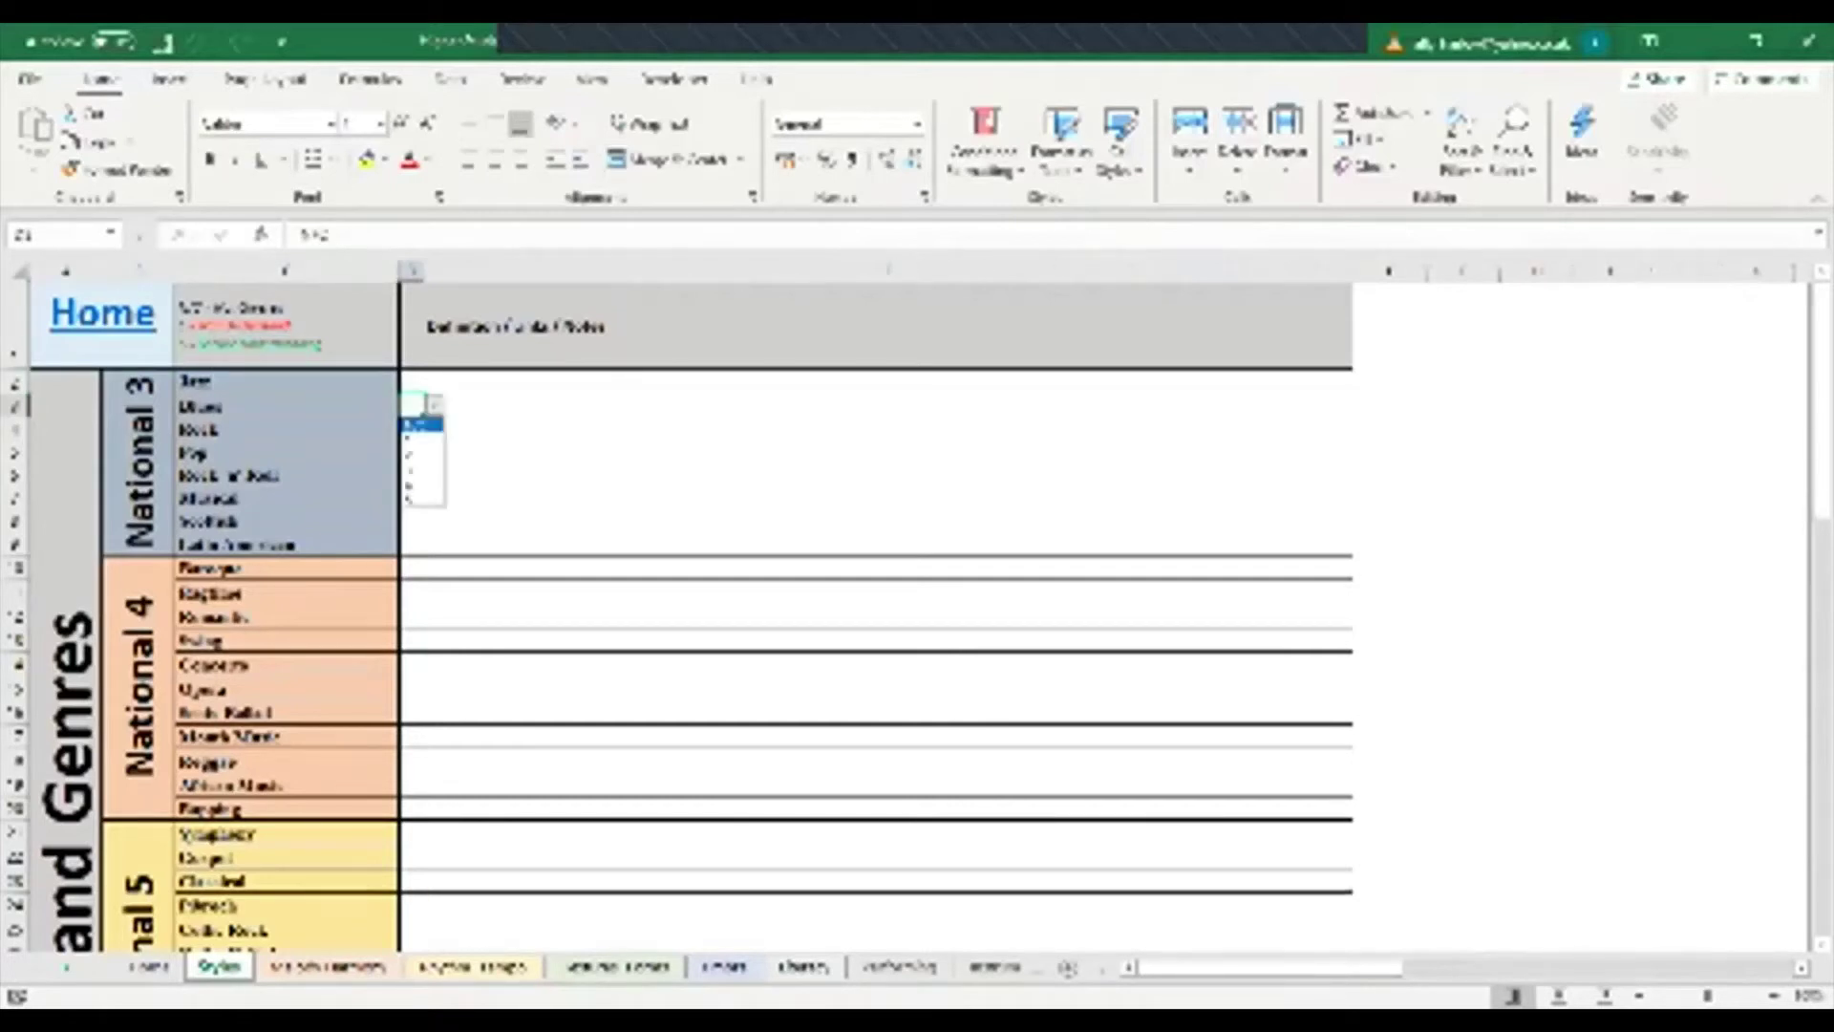
pyautogui.click(421, 498)
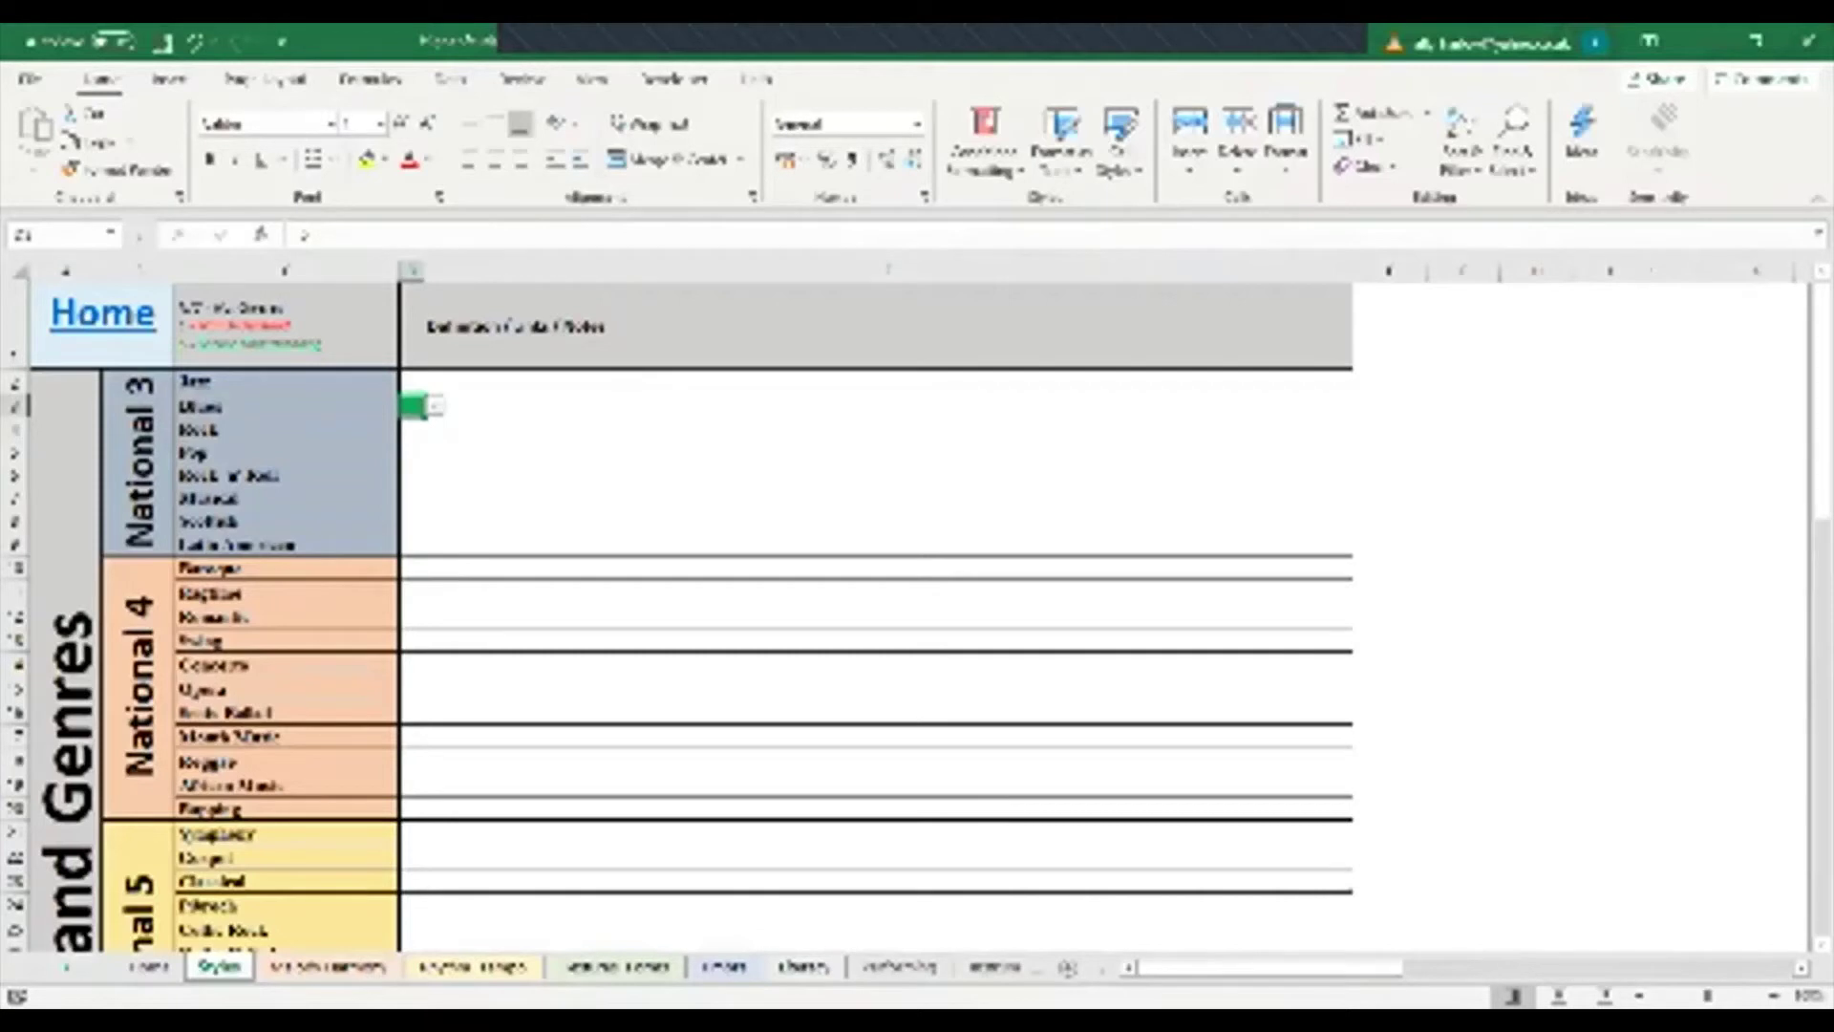
# Return to the Home sheet, look over the course requirements and open the Personal Performing Plan
pyautogui.click(103, 313)
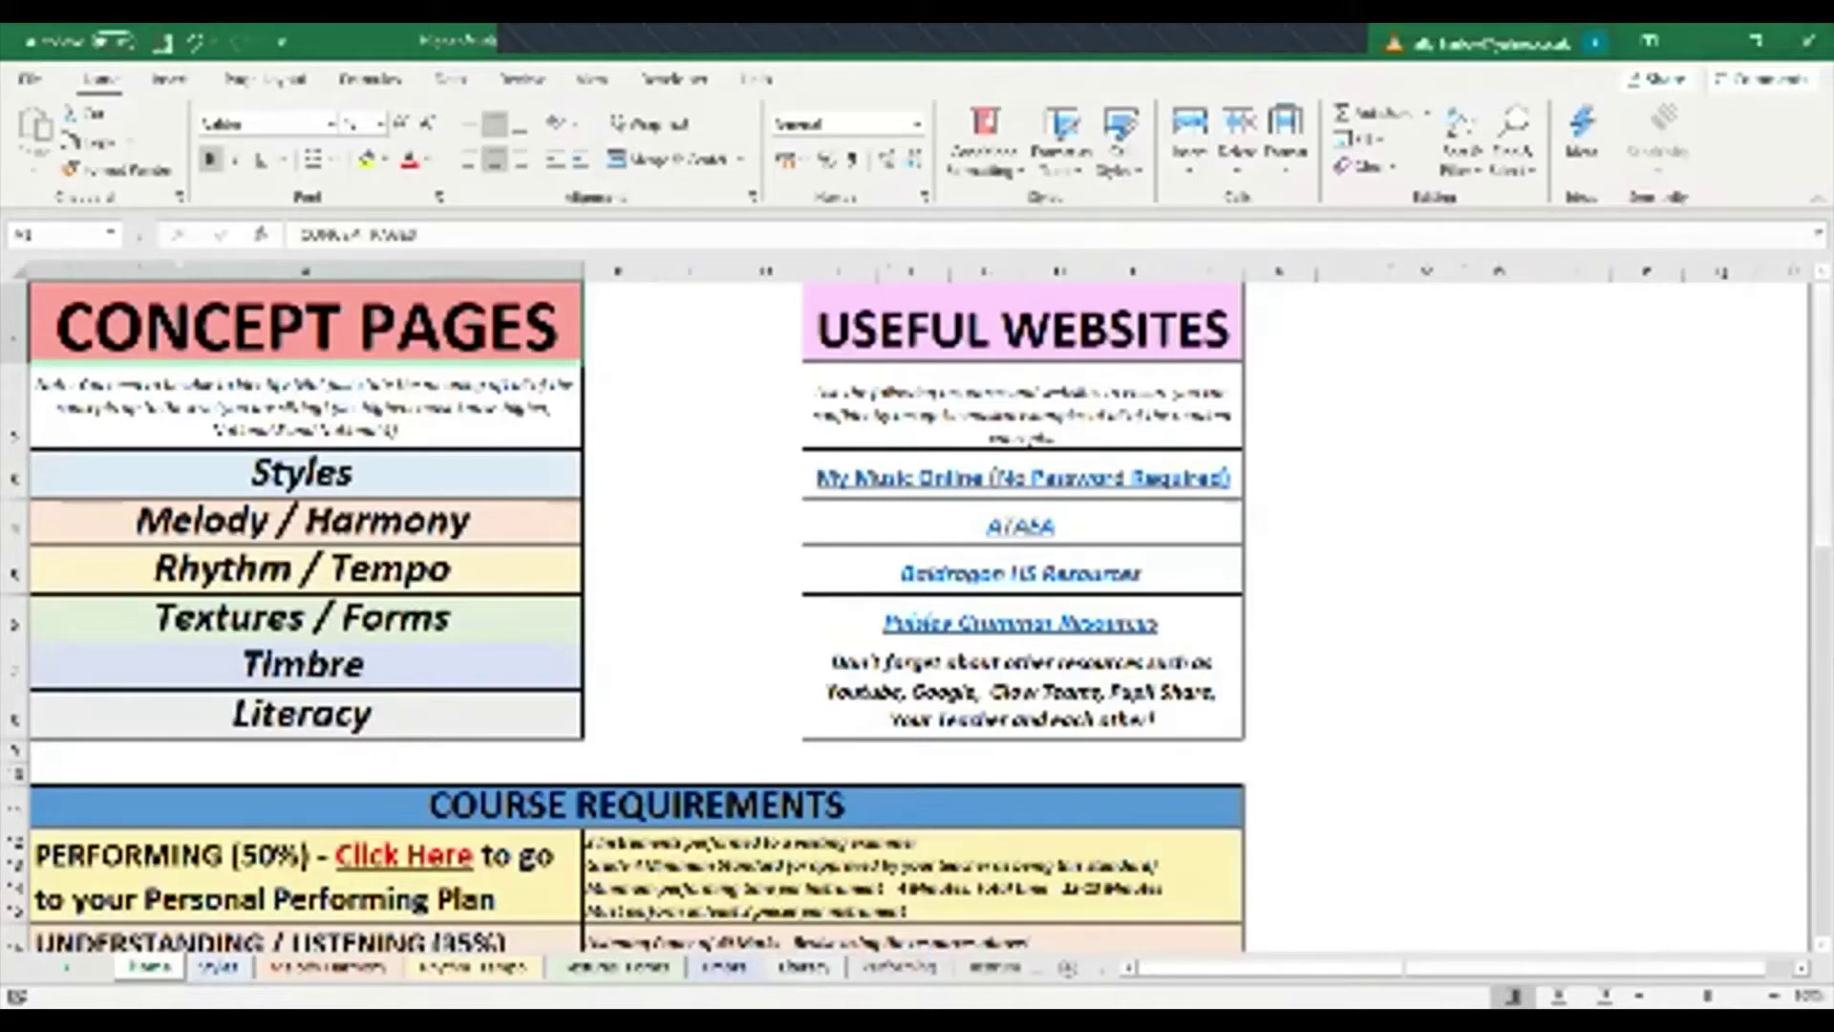
pyautogui.moveTo(1821, 430); pyautogui.dragTo(1821, 458)
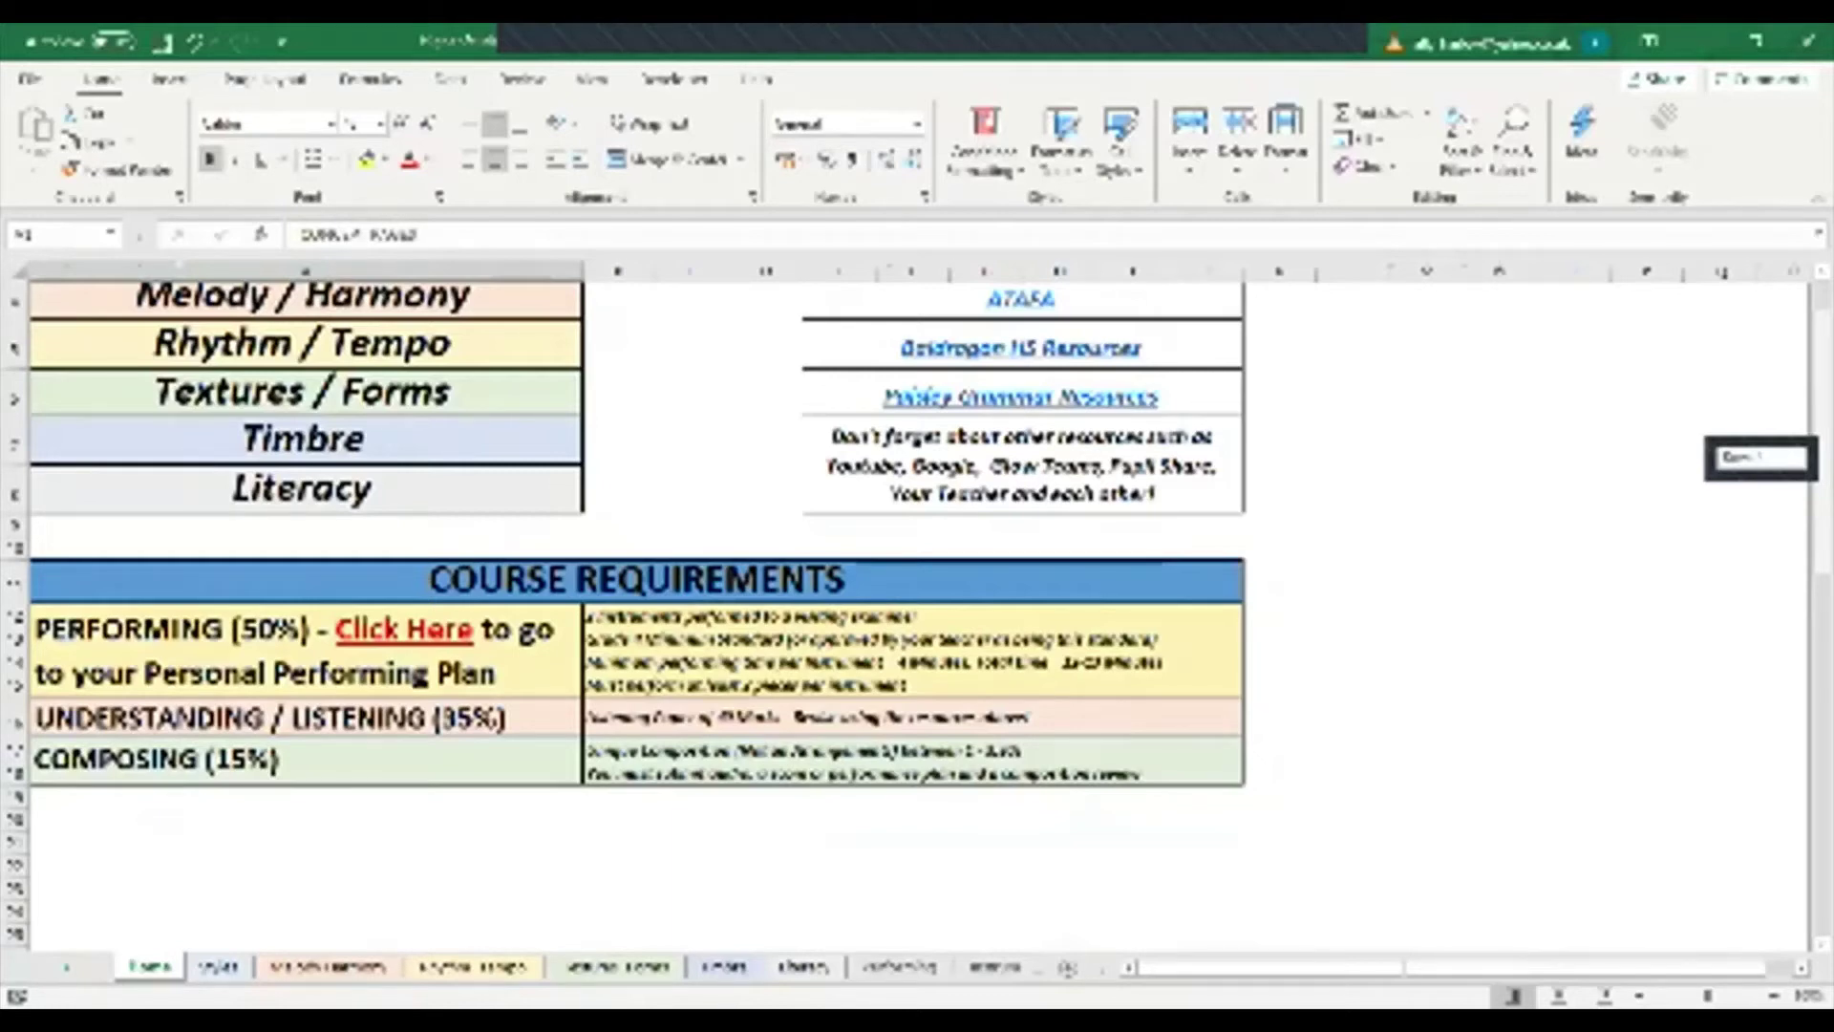
pyautogui.scroll(2, 631, 612)
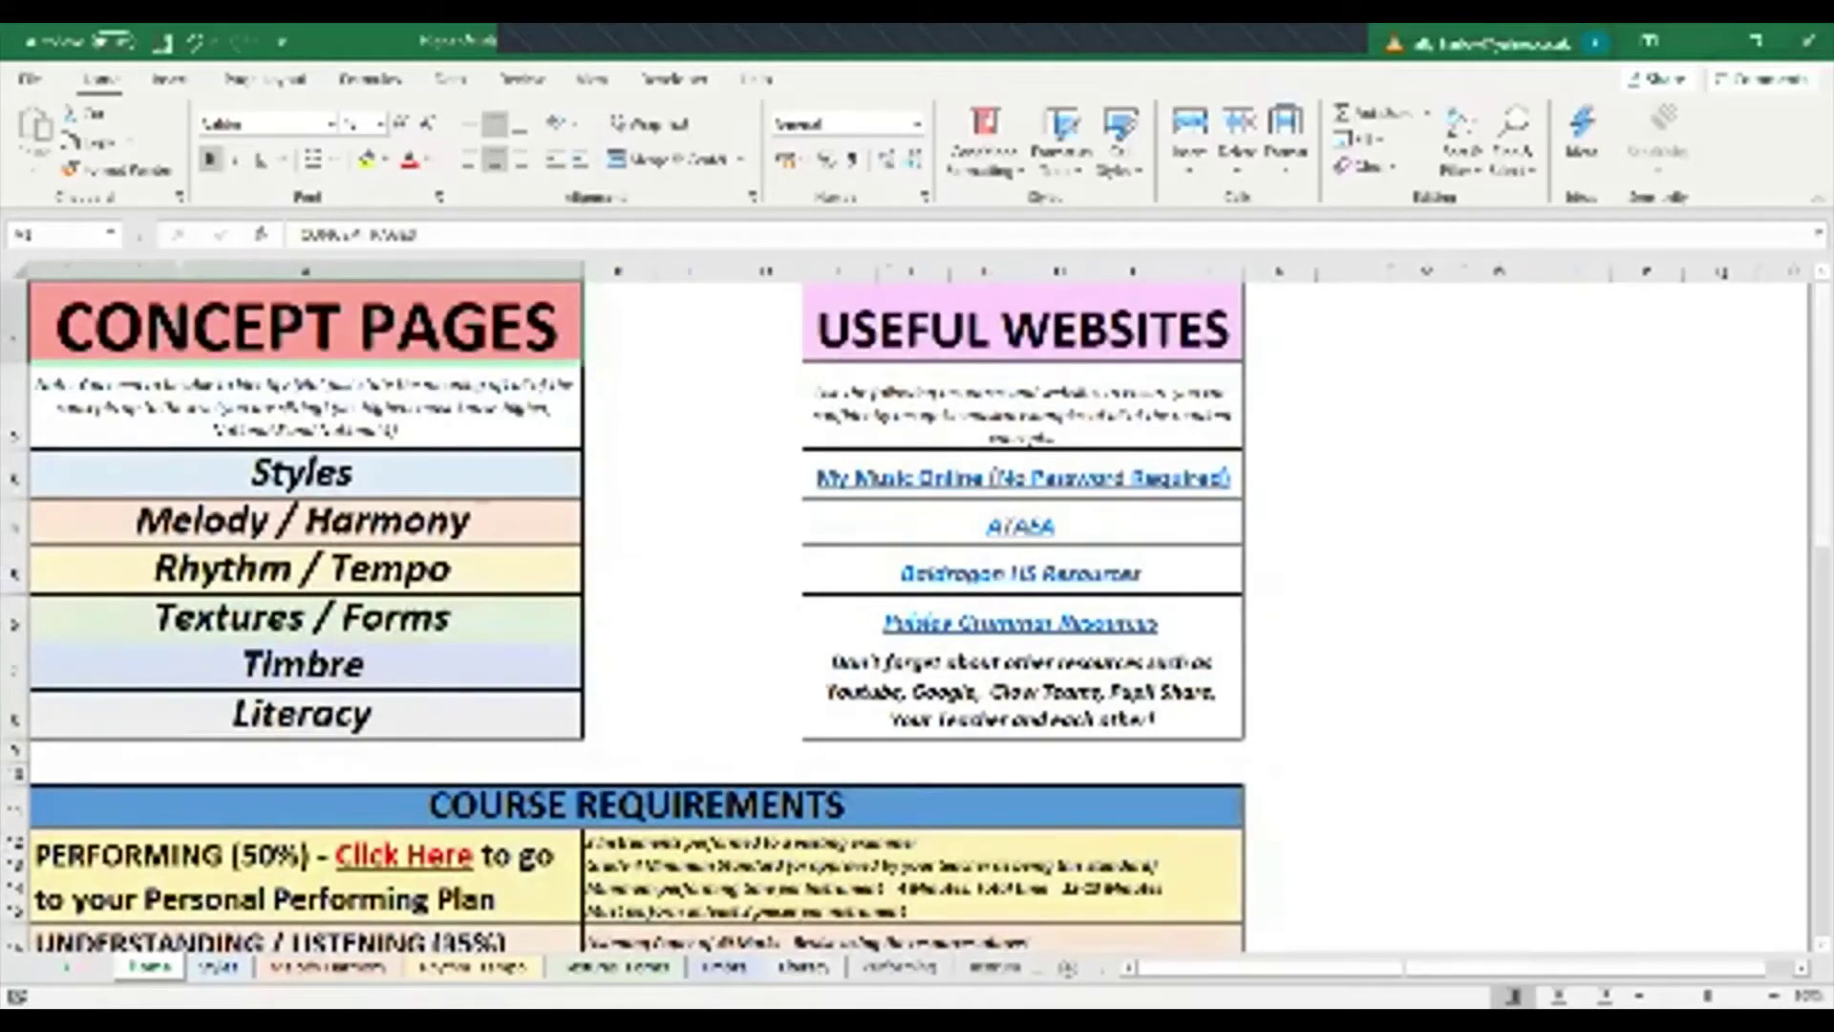
pyautogui.scroll(-1, 631, 611)
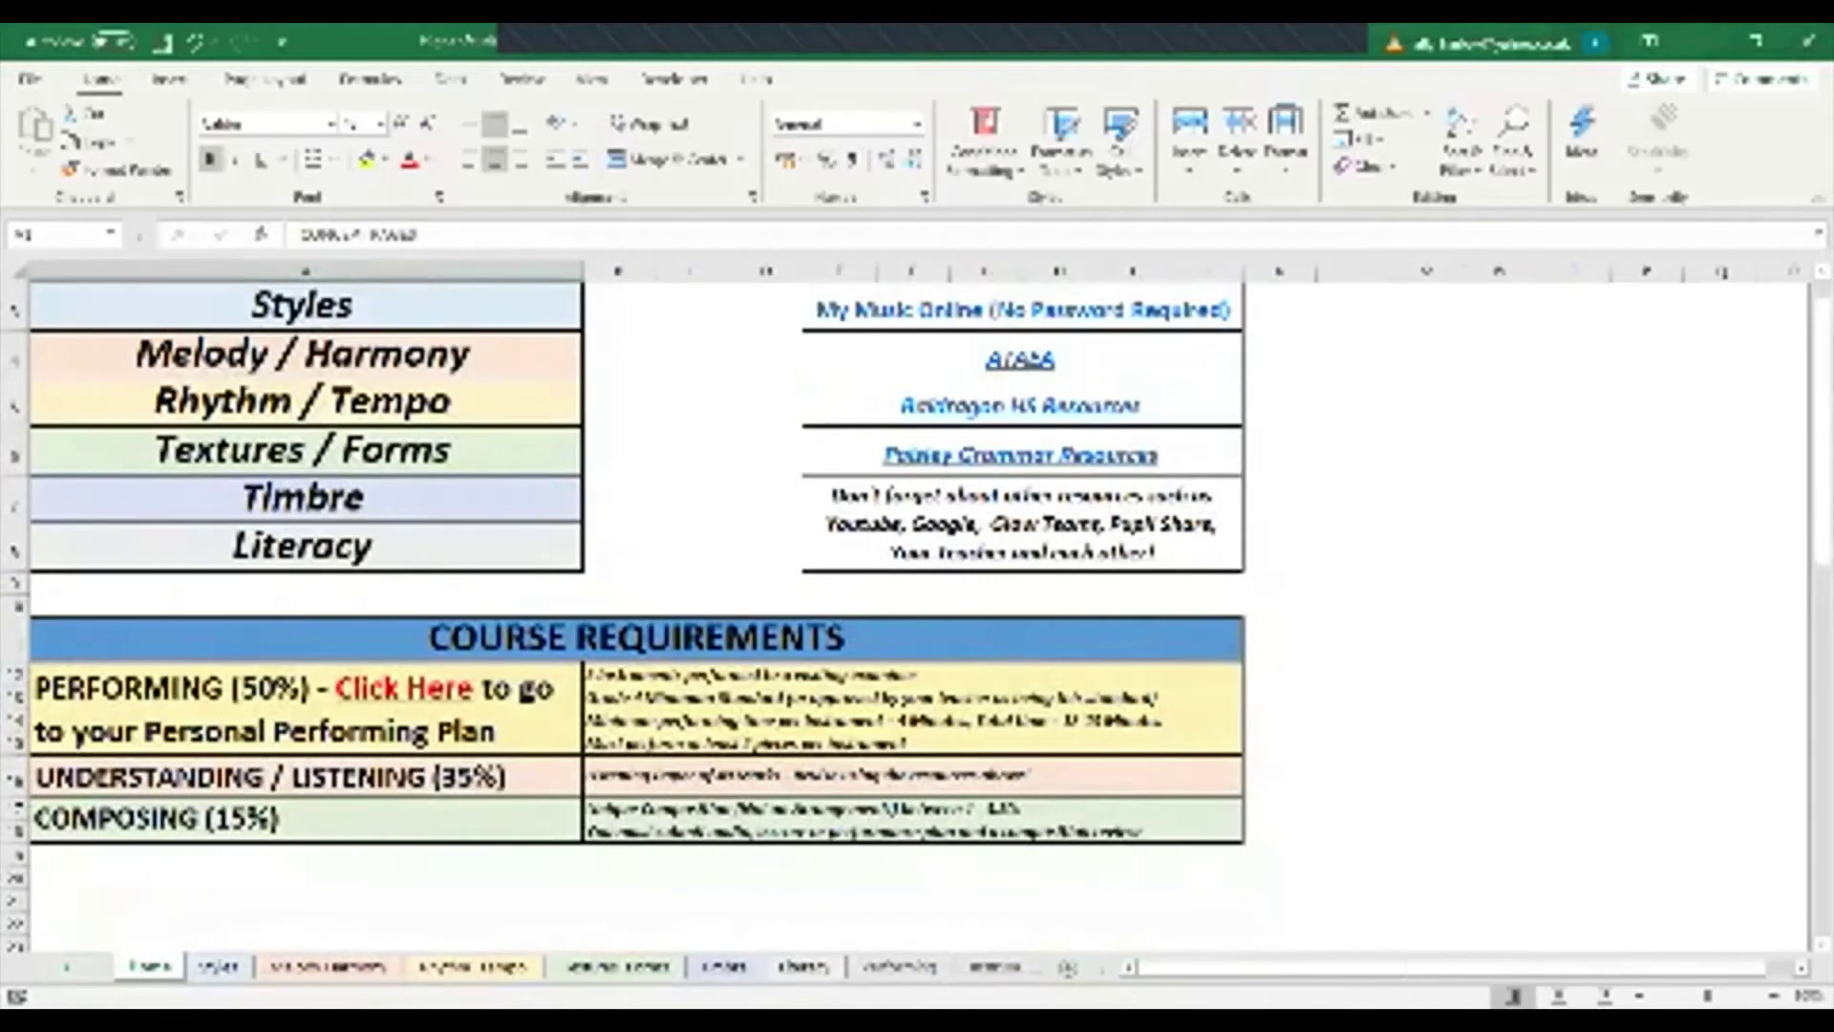
pyautogui.click(403, 689)
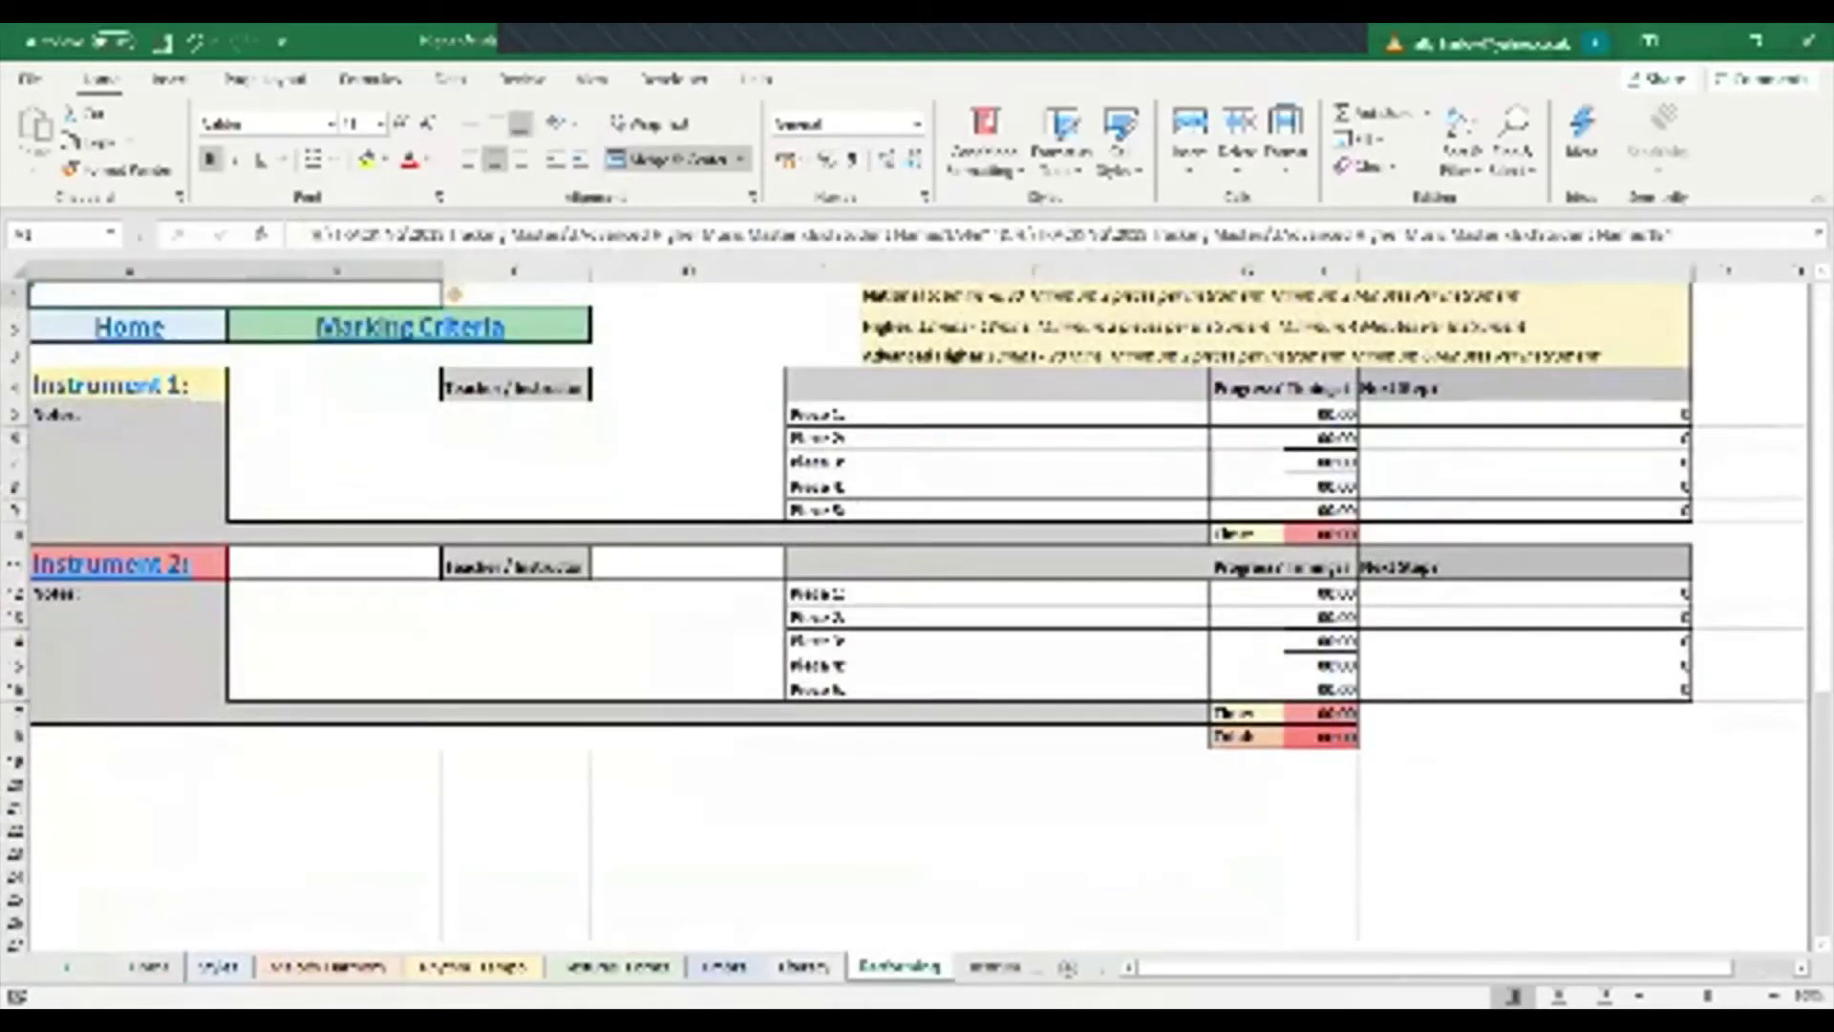
# Enter Guitar as Instrument 1 and Keyboard as Instrument 2, and fill in the teacher's name for Instrument 1
pyautogui.click(334, 385)
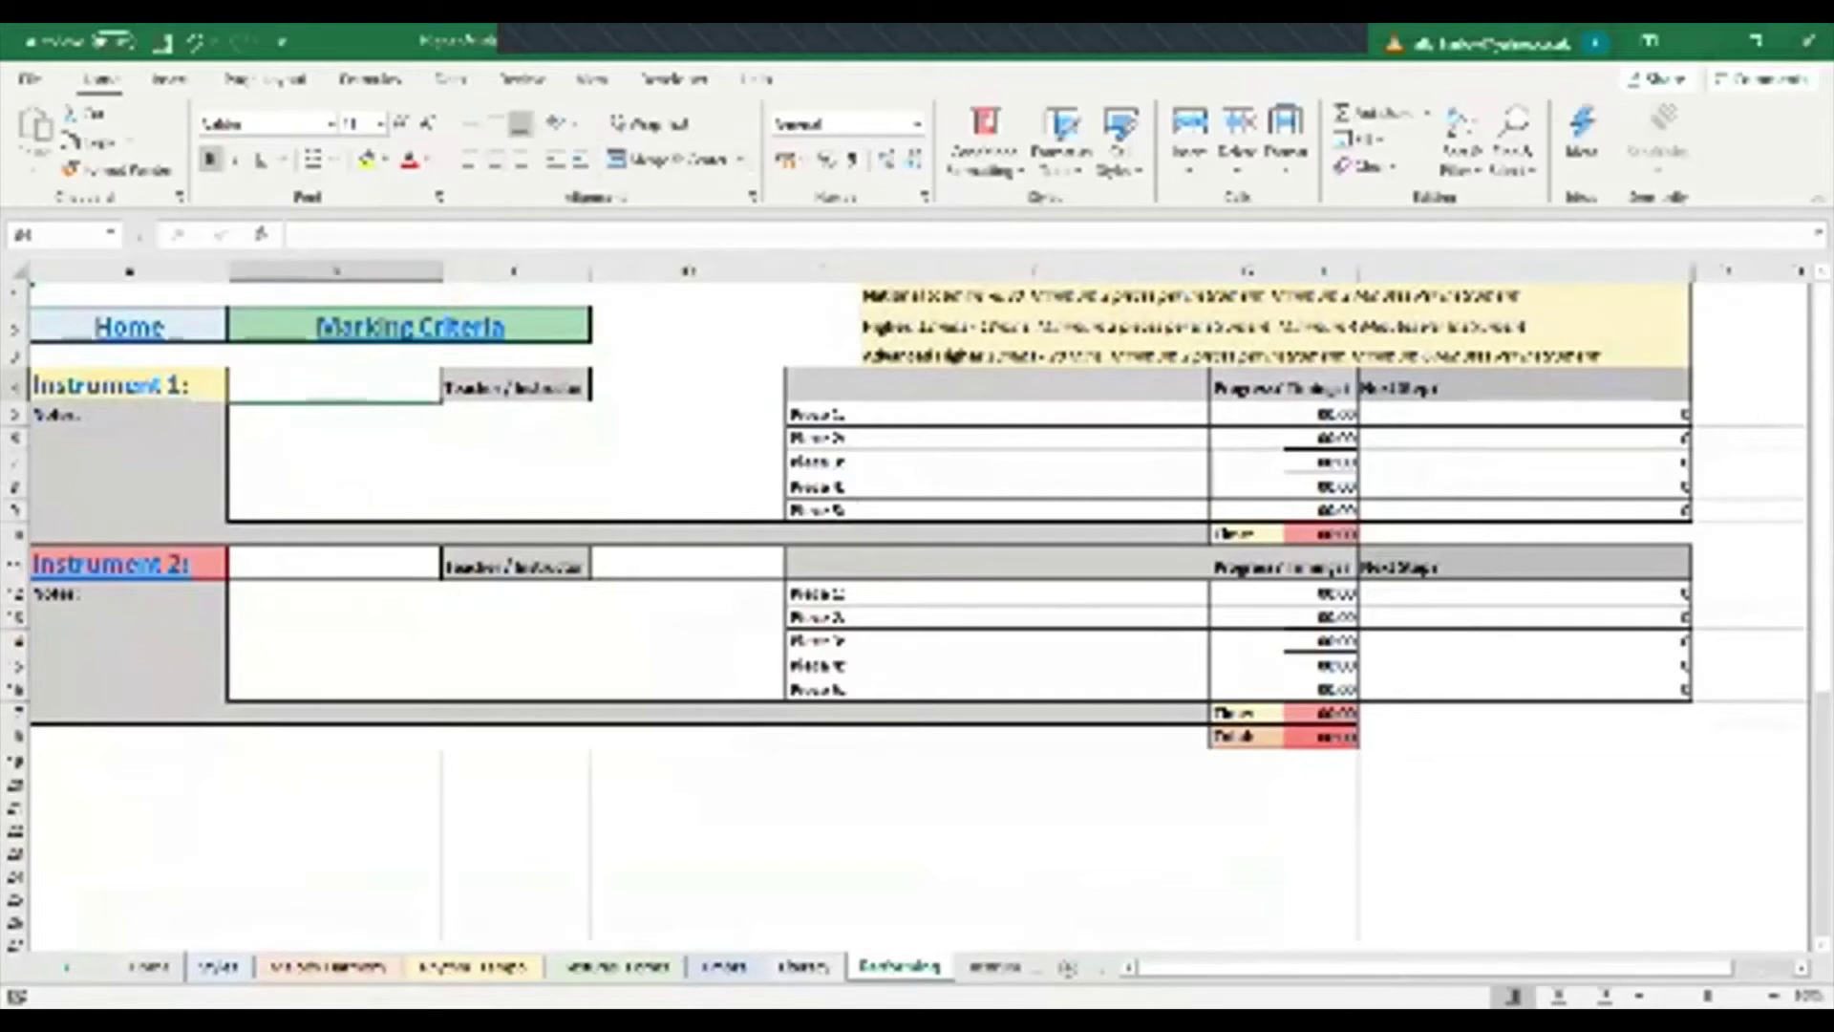
pyautogui.press('F2')
pyautogui.write('Guitar')
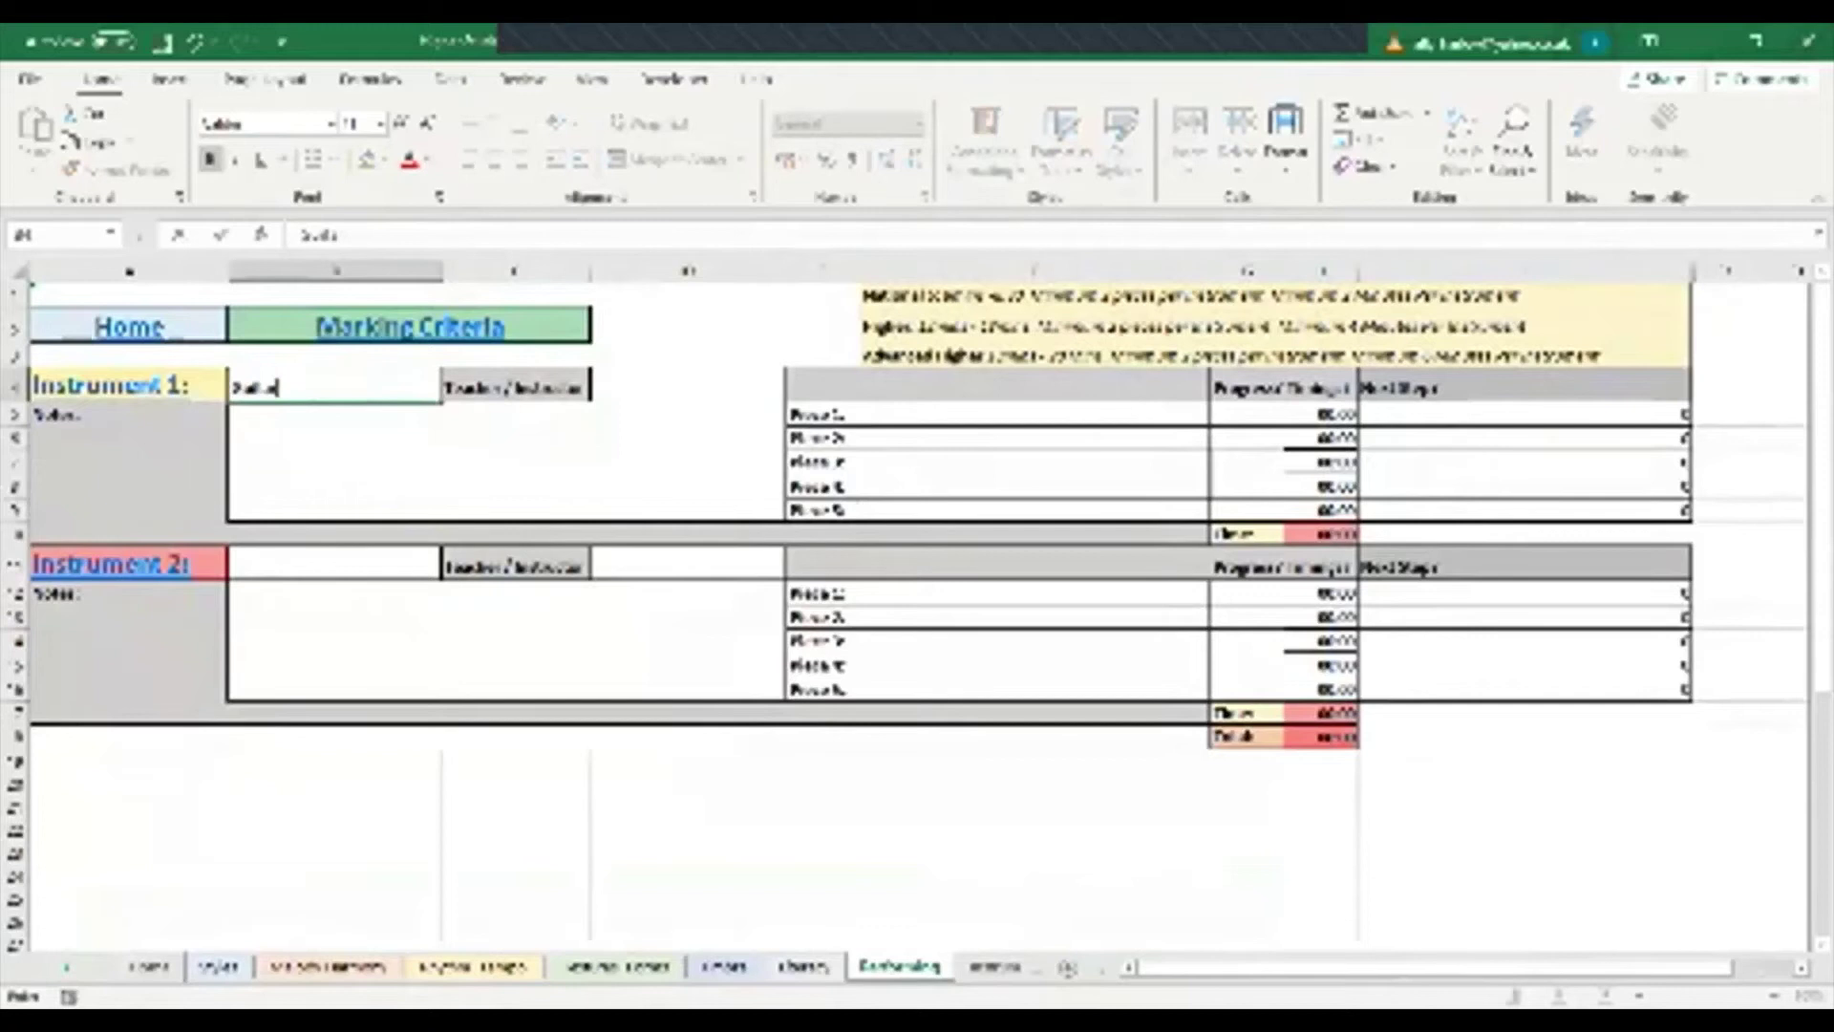
pyautogui.press('Return')
pyautogui.write('Keyboard')
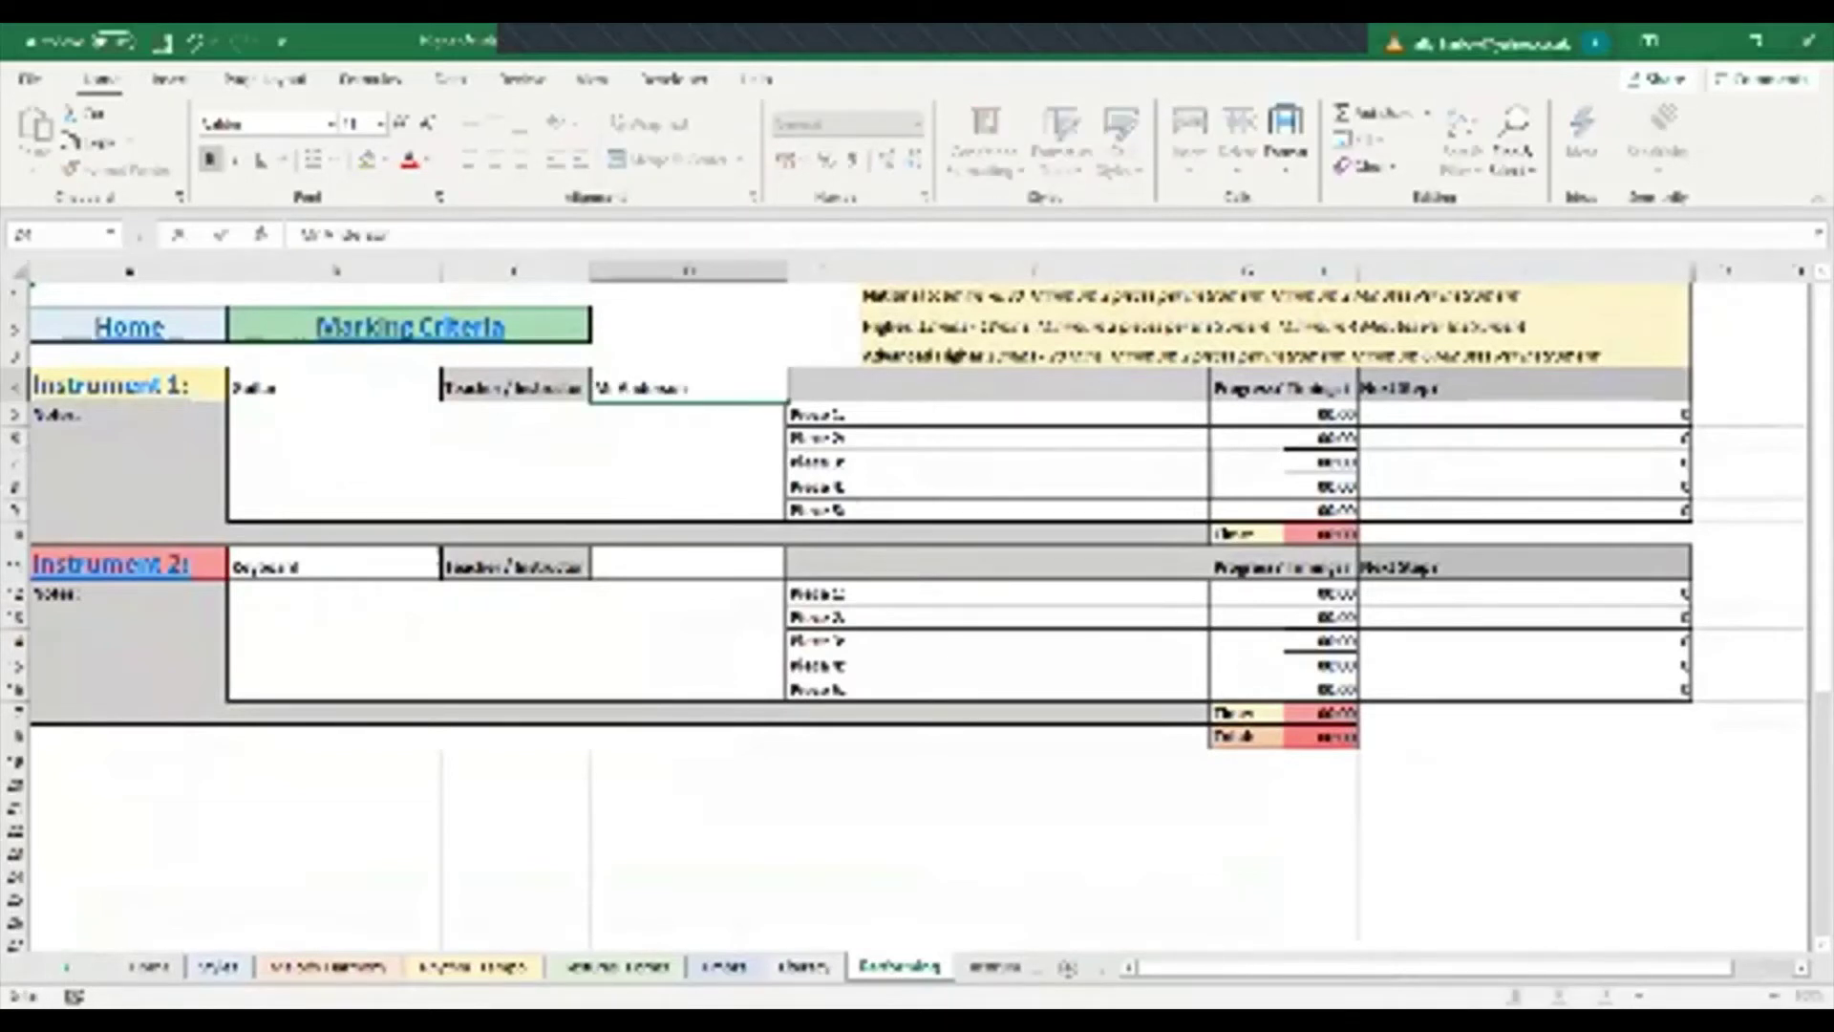
pyautogui.press('Return')
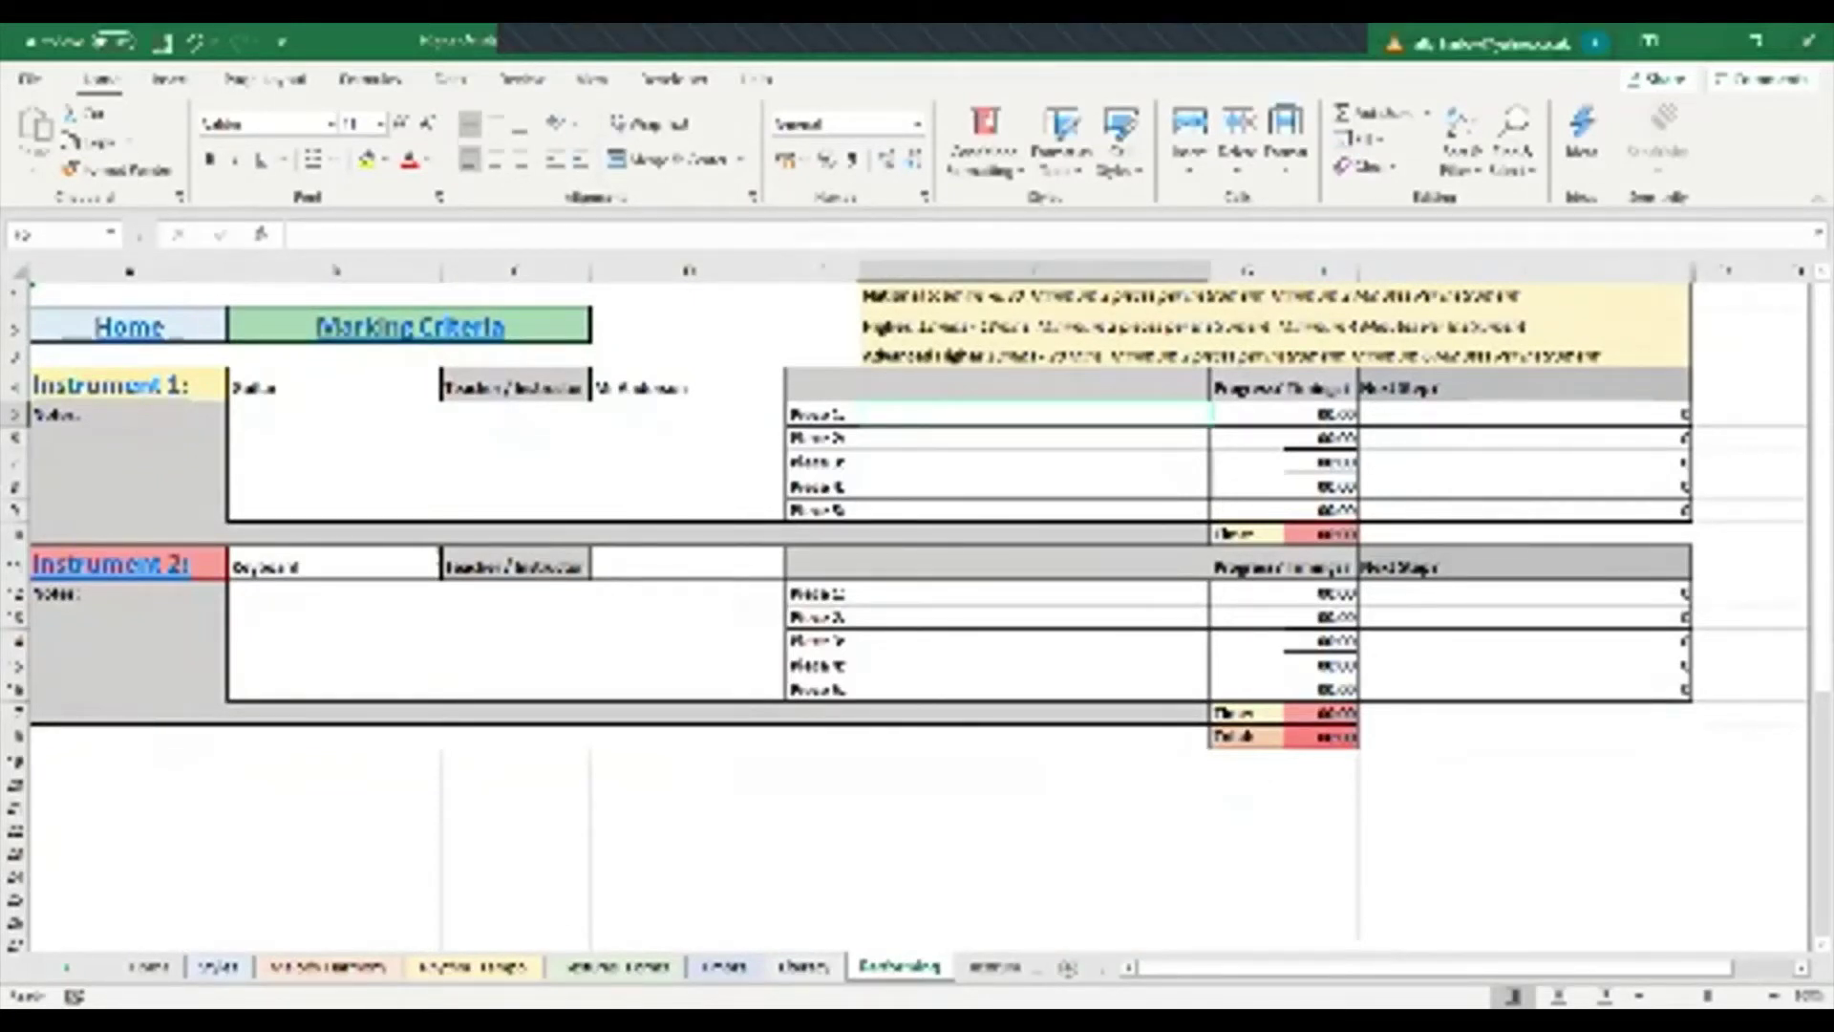
# Enter "Somewhere the rainbow" as Piece 1 of Instrument 1 with a timing of 2:00
pyautogui.write('Sona')
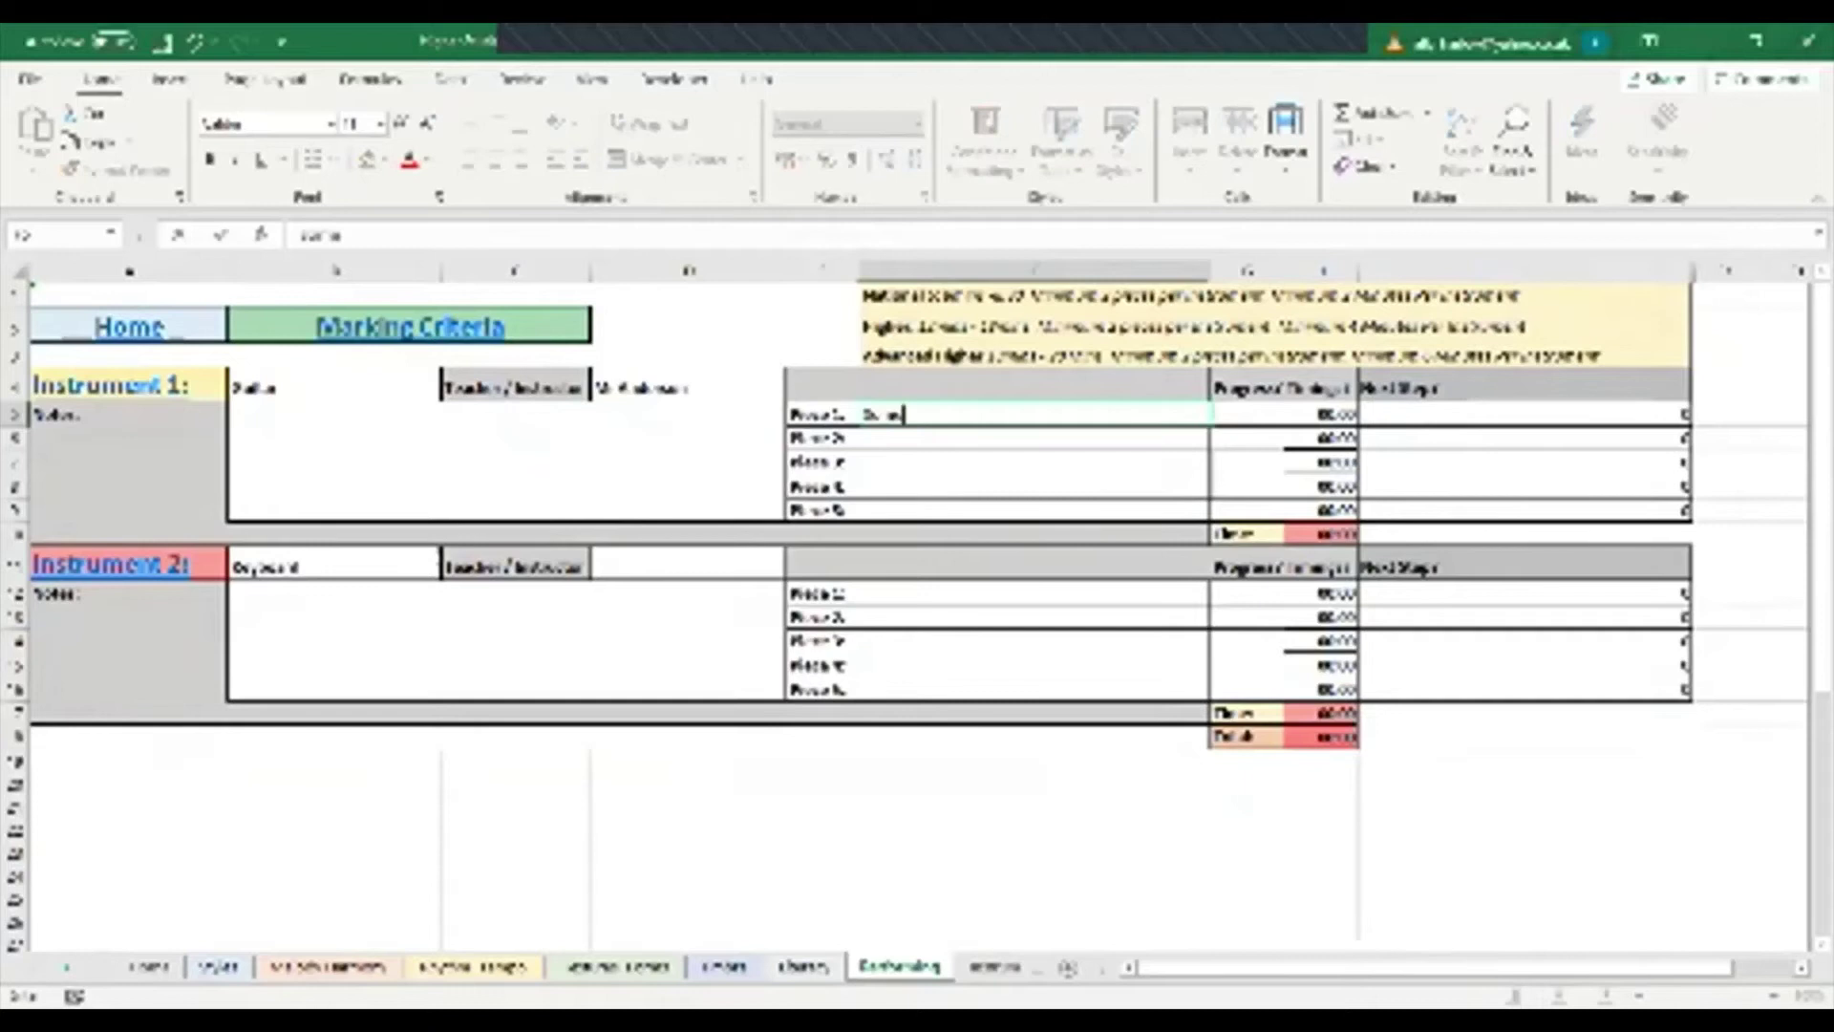
pyautogui.write('tina over the')
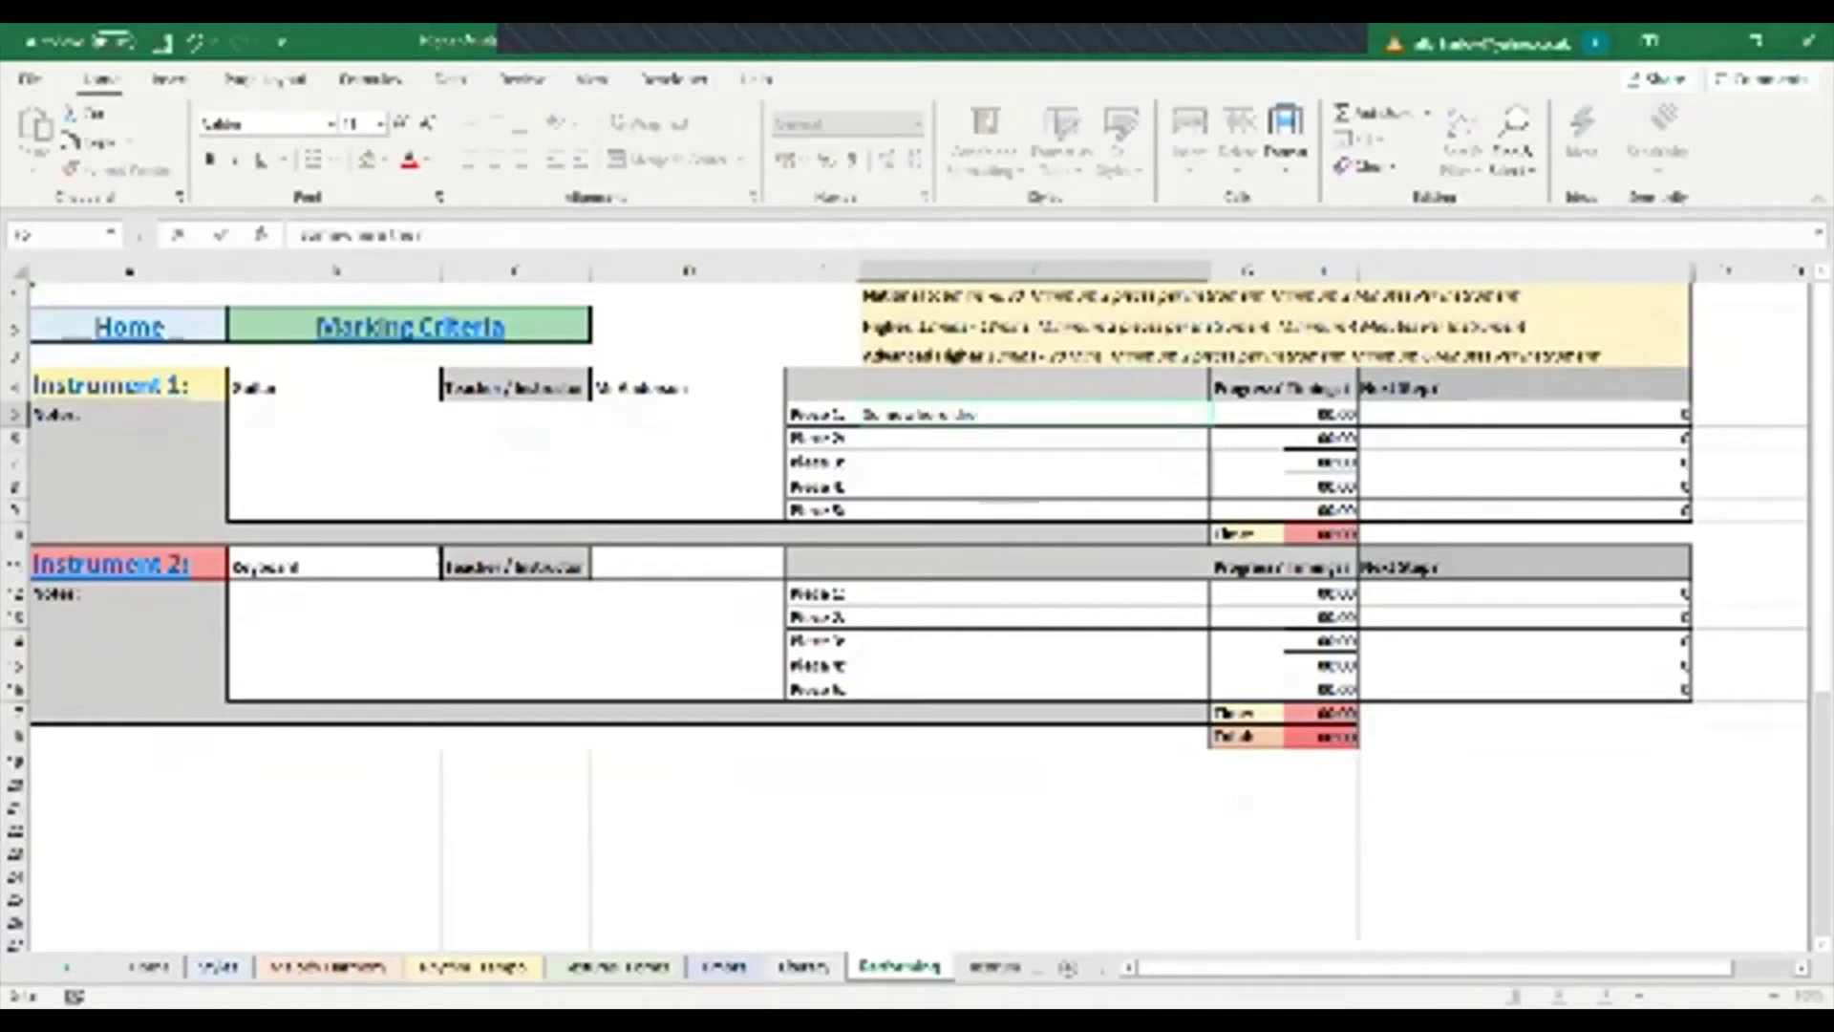
pyautogui.write(' rainbow')
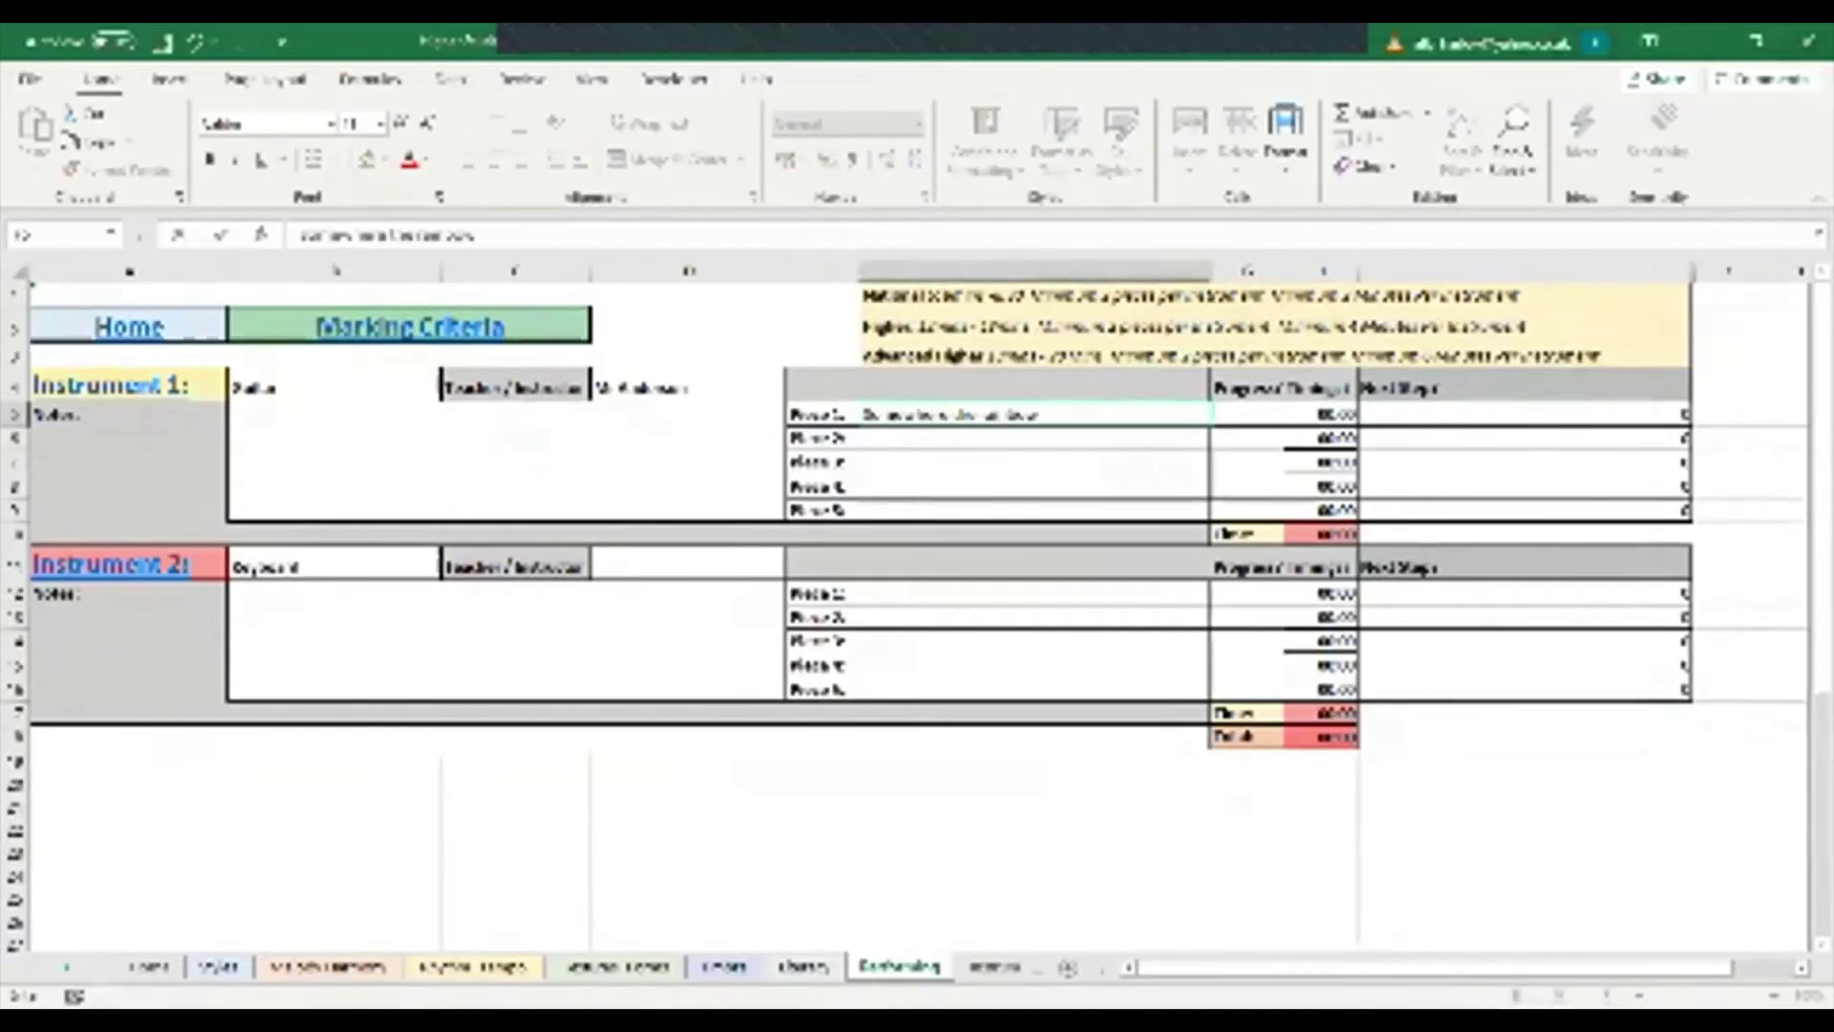
pyautogui.press('Tab')
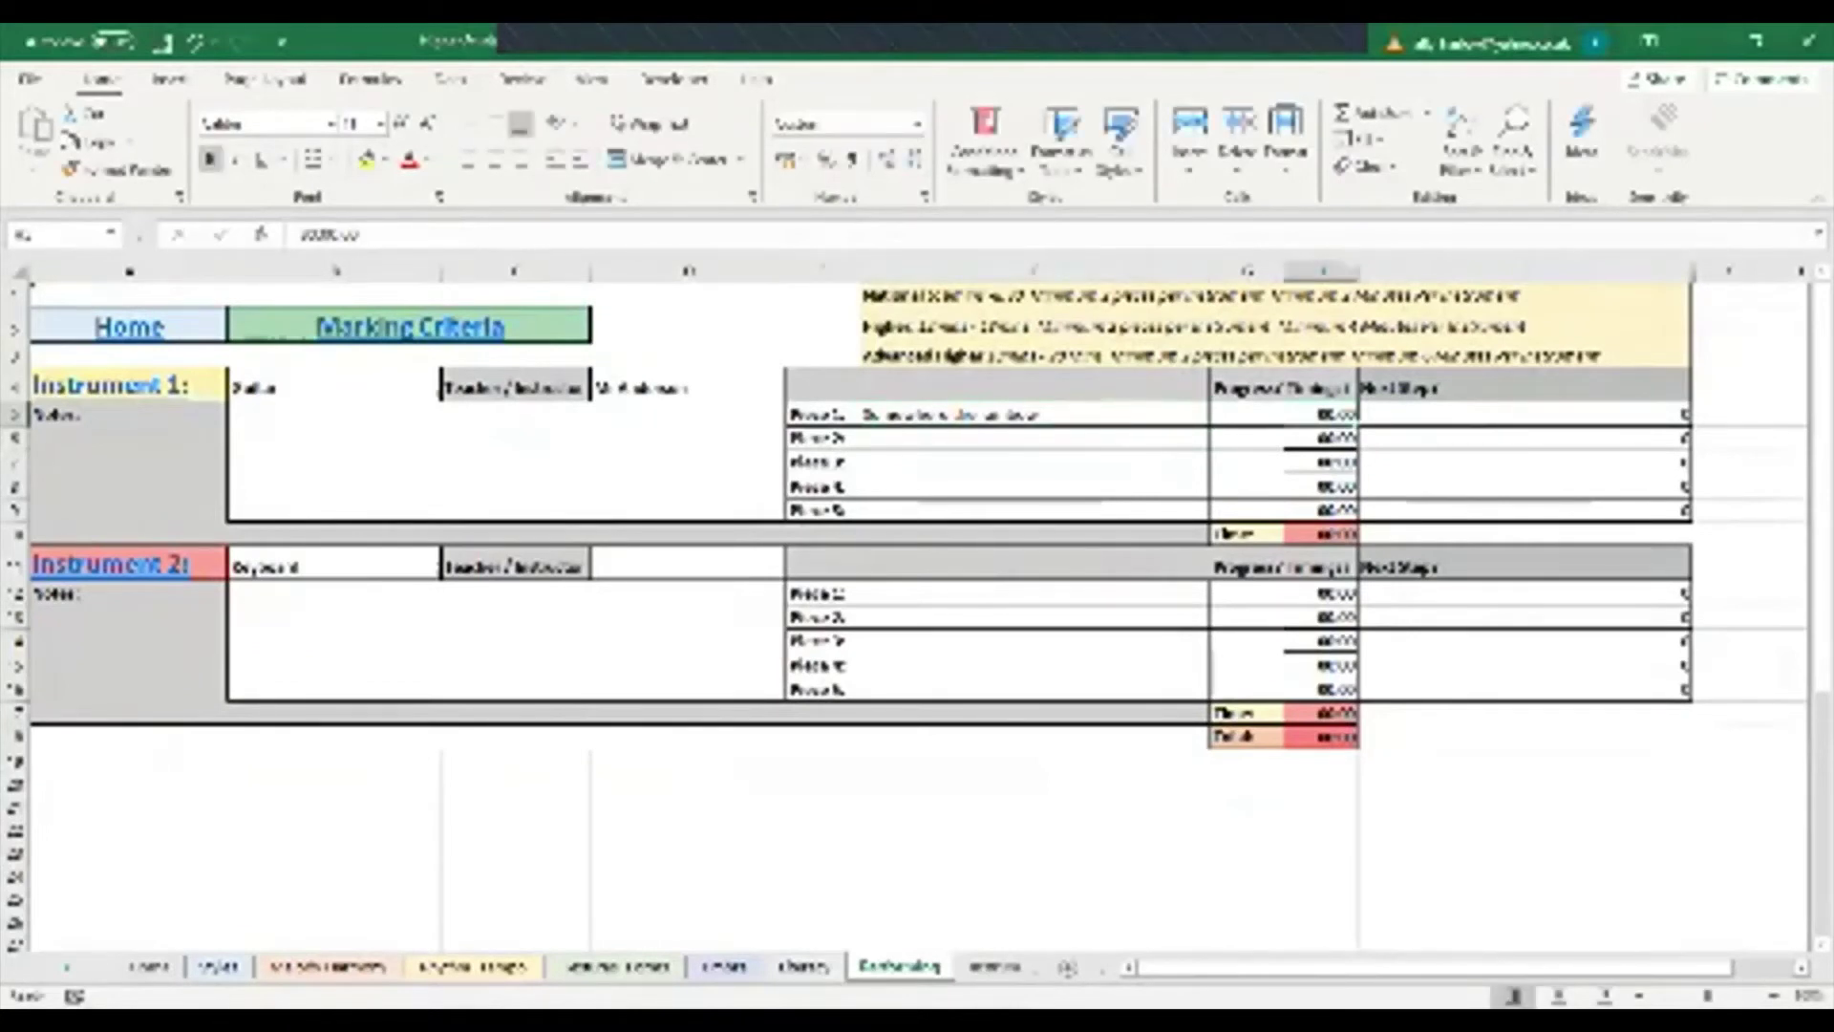
pyautogui.write('2:00')
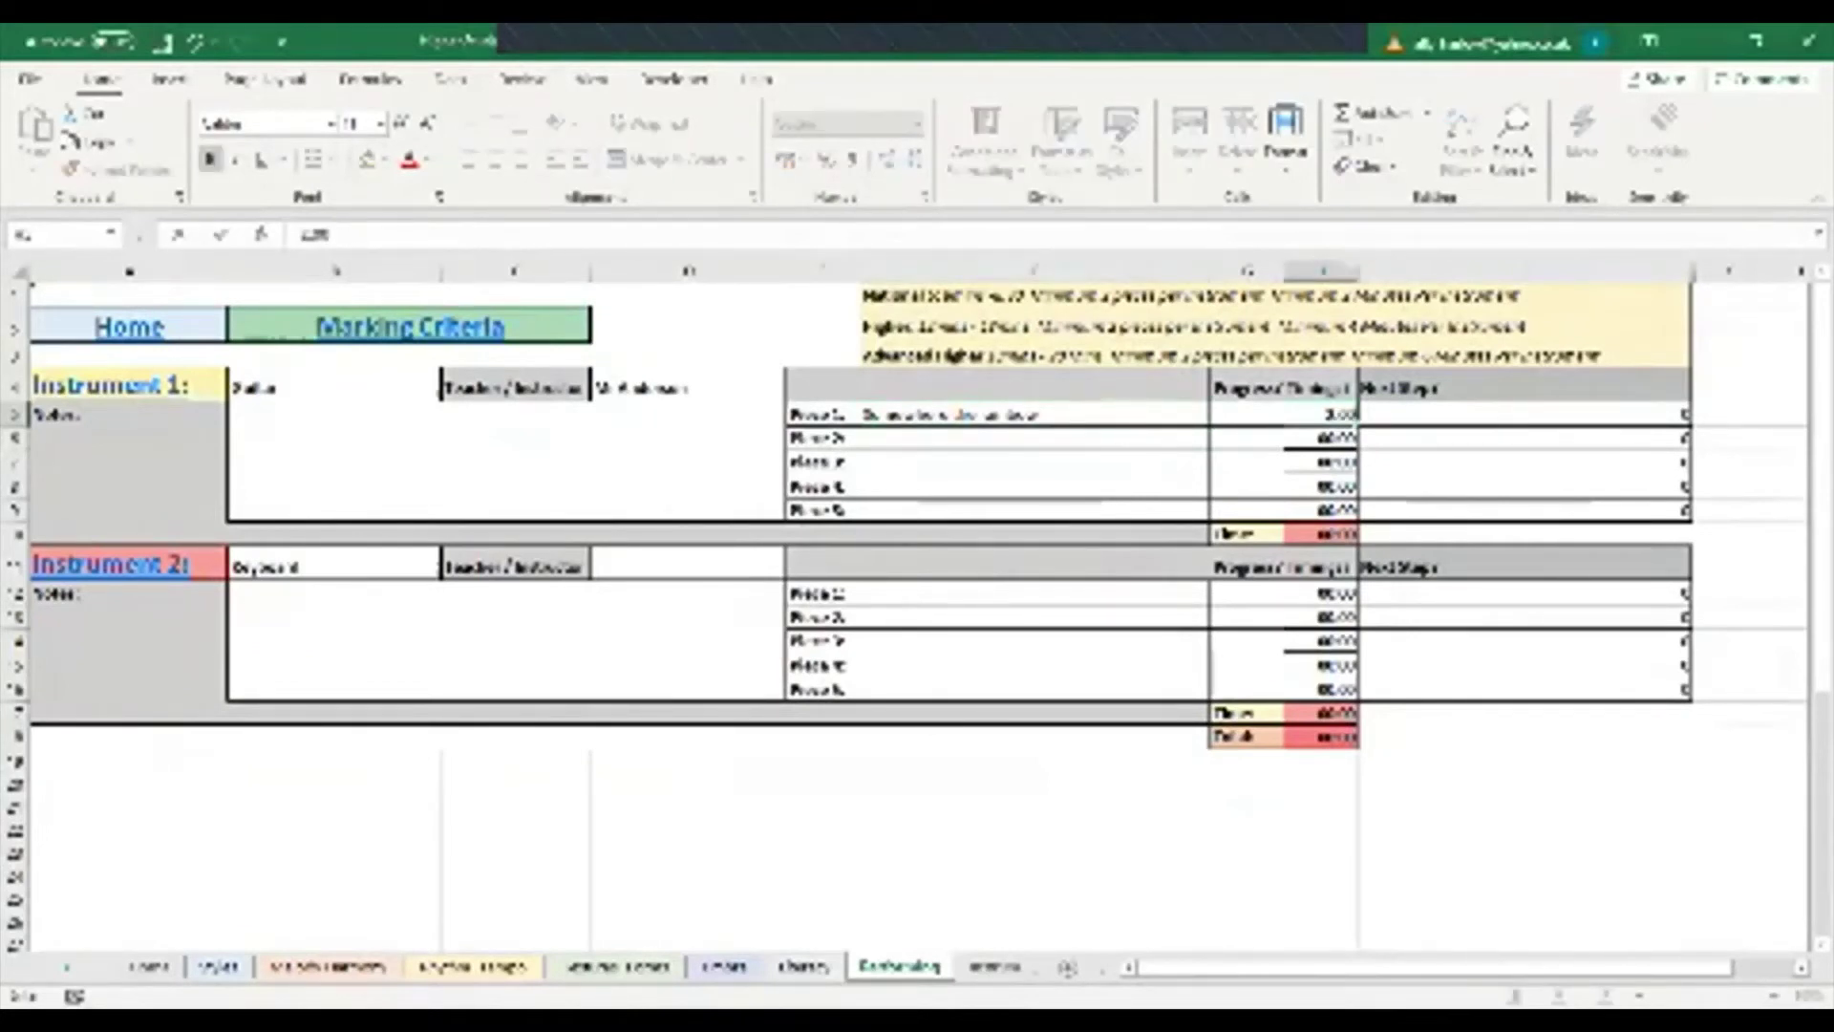
pyautogui.click(1033, 461)
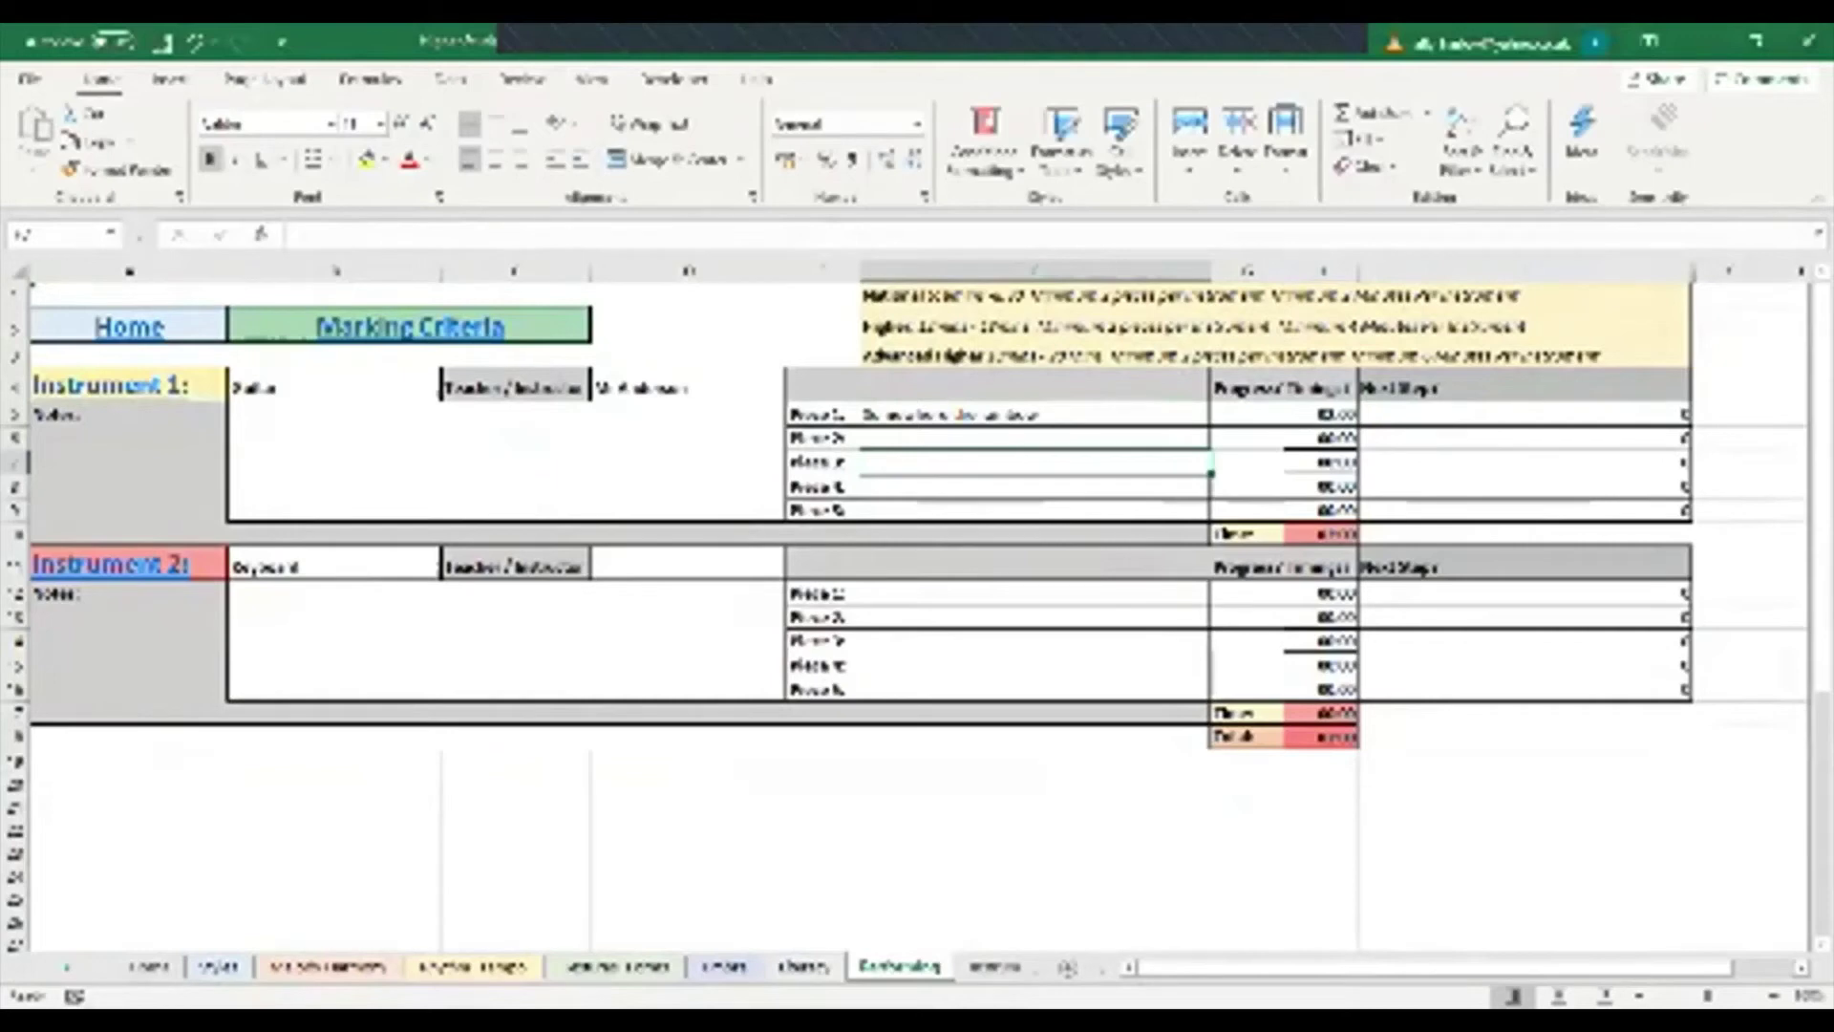
# Open the Instrument 1 sheet and enter "learn first 4 bars" as the current next step for Piece 1
pyautogui.click(110, 385)
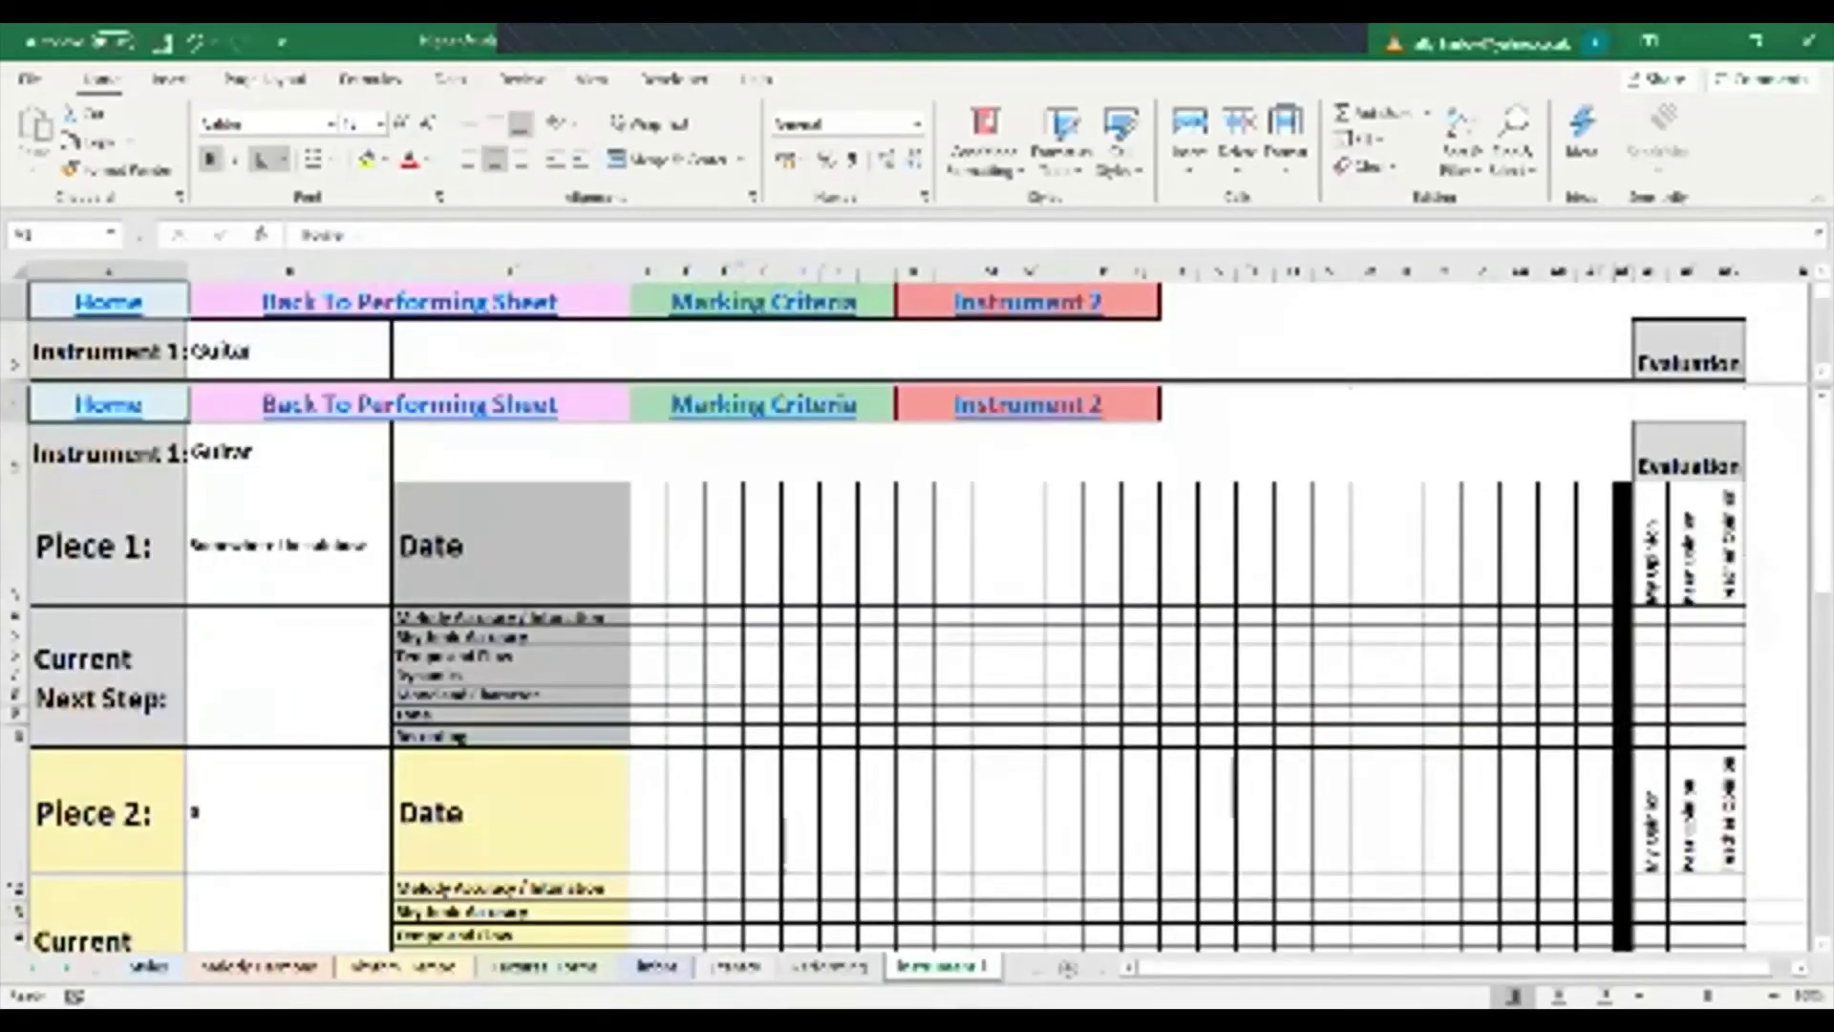
pyautogui.click(289, 676)
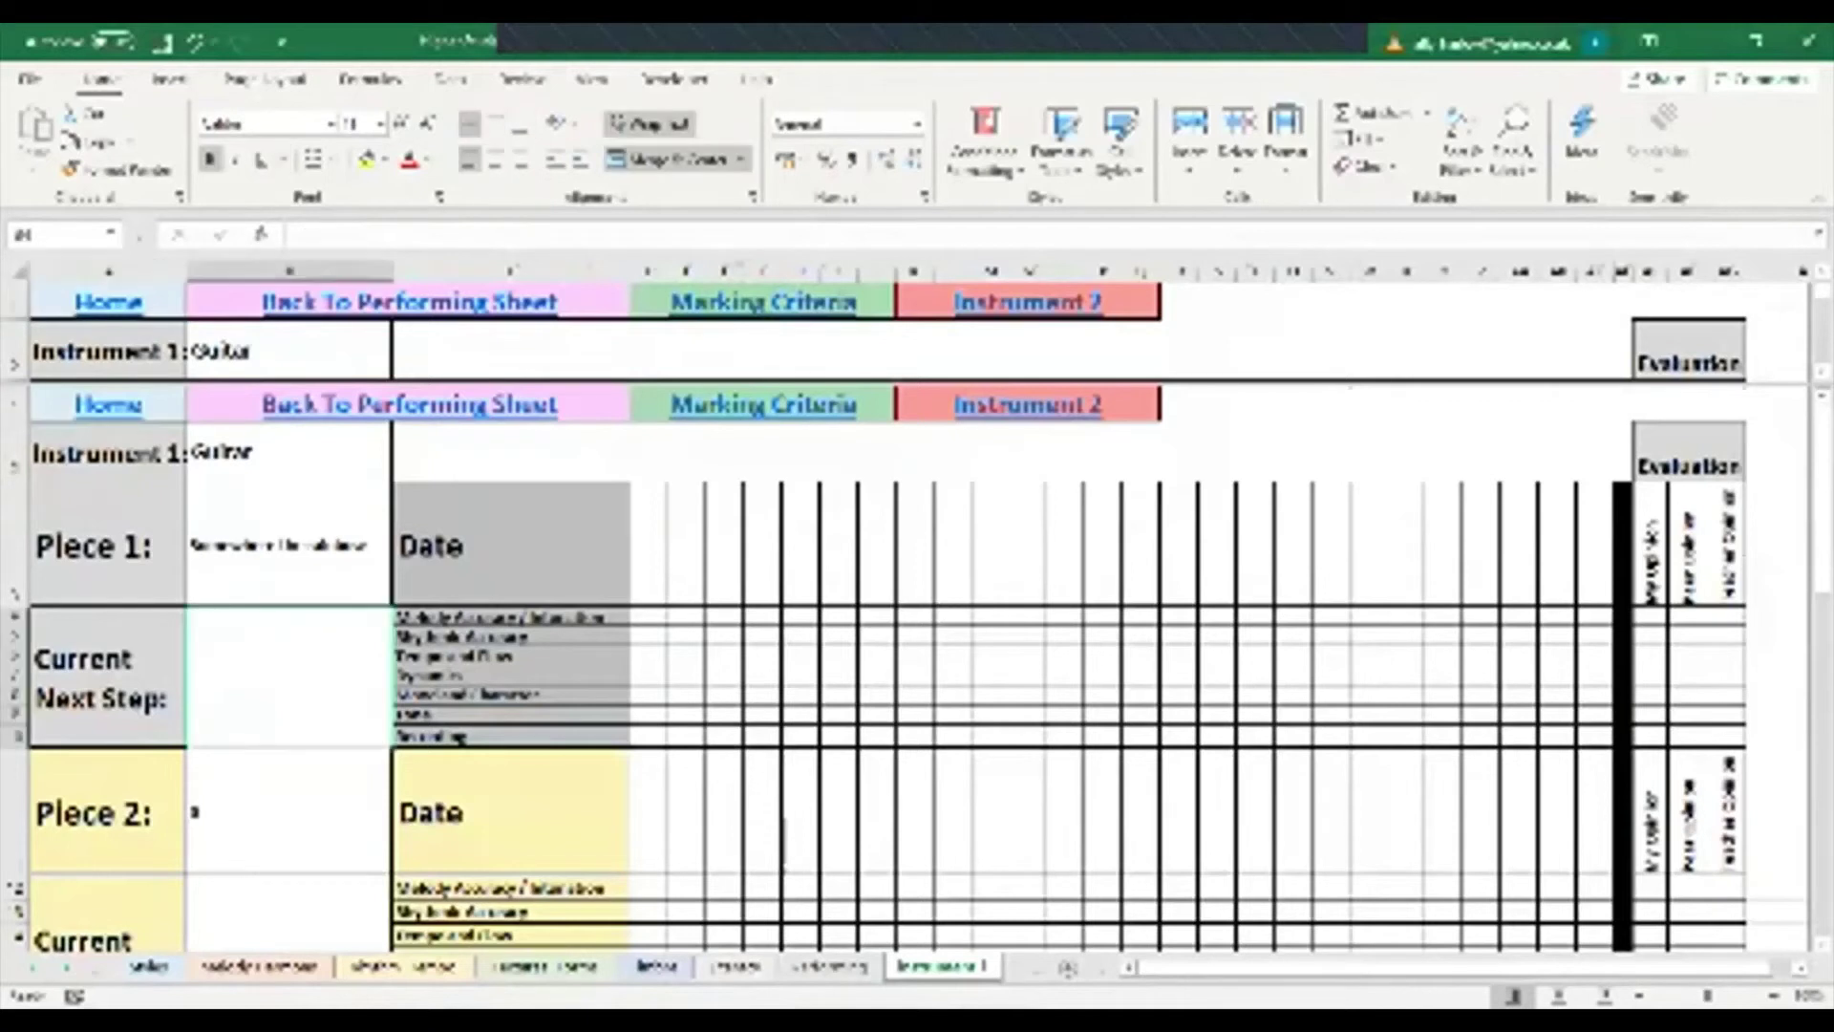
pyautogui.write('le')
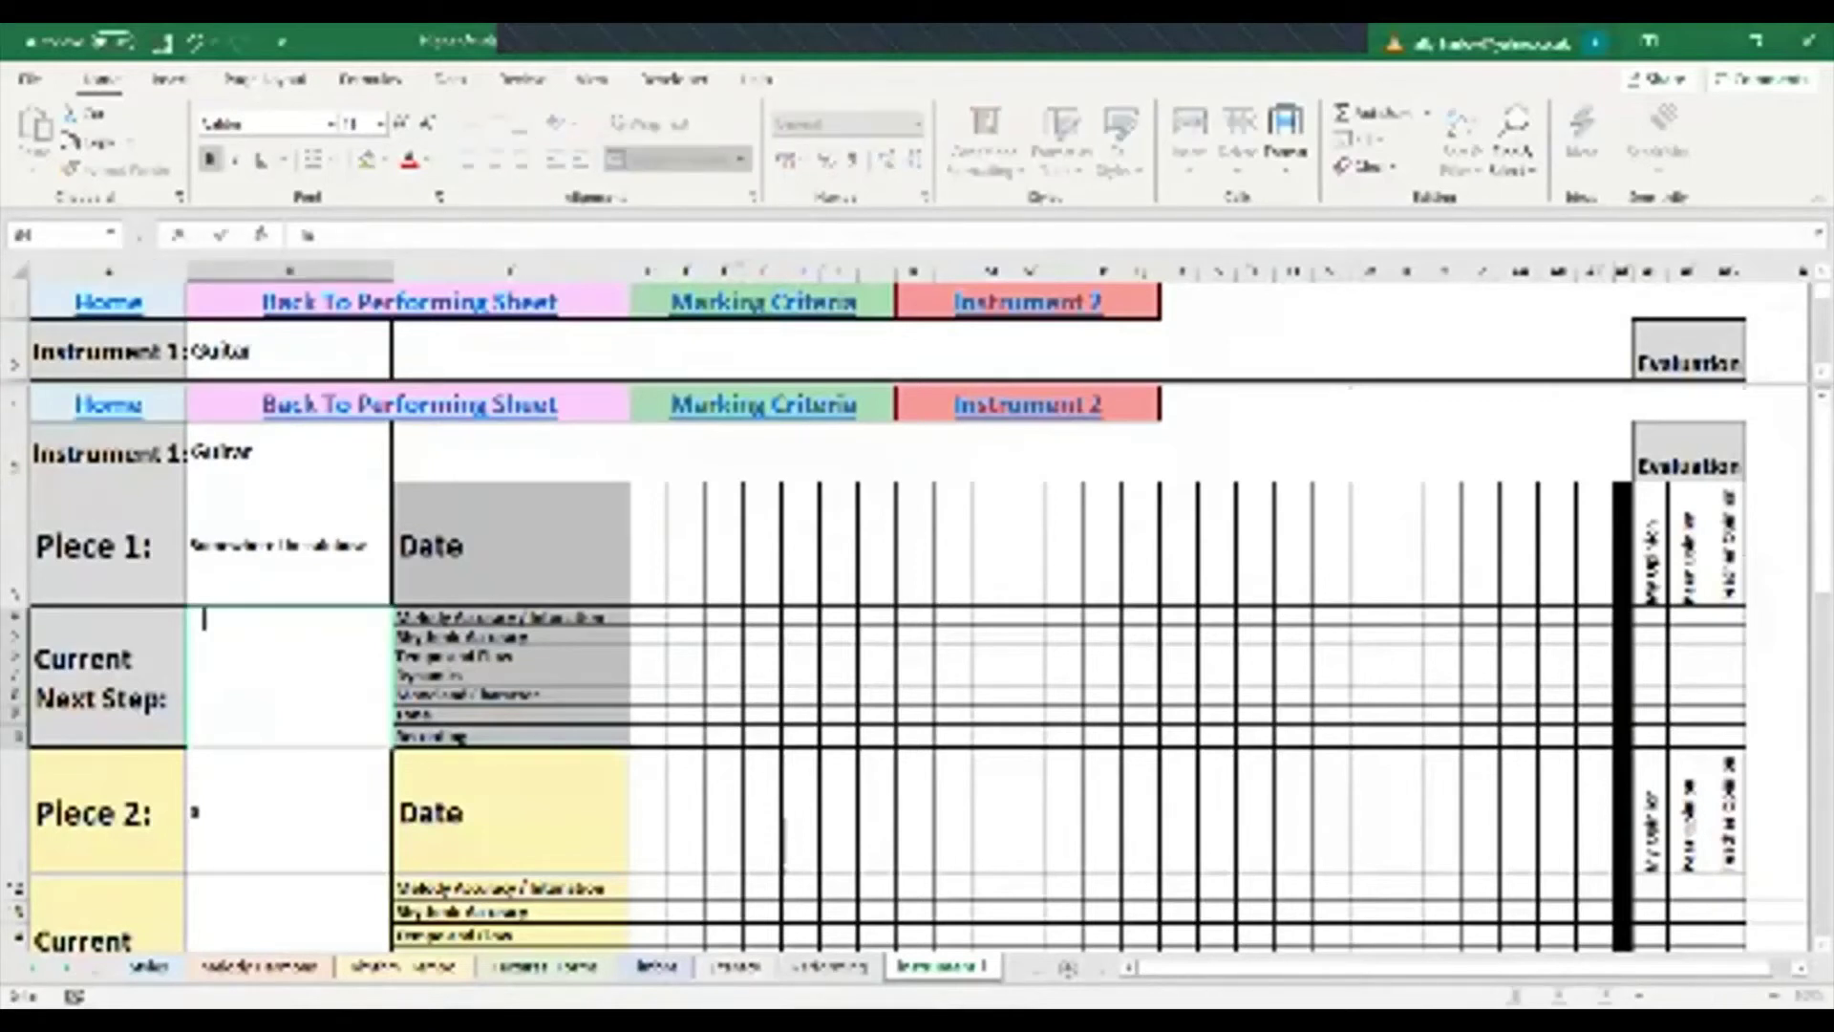
pyautogui.write('arn tost 4 bars')
pyautogui.click(511, 451)
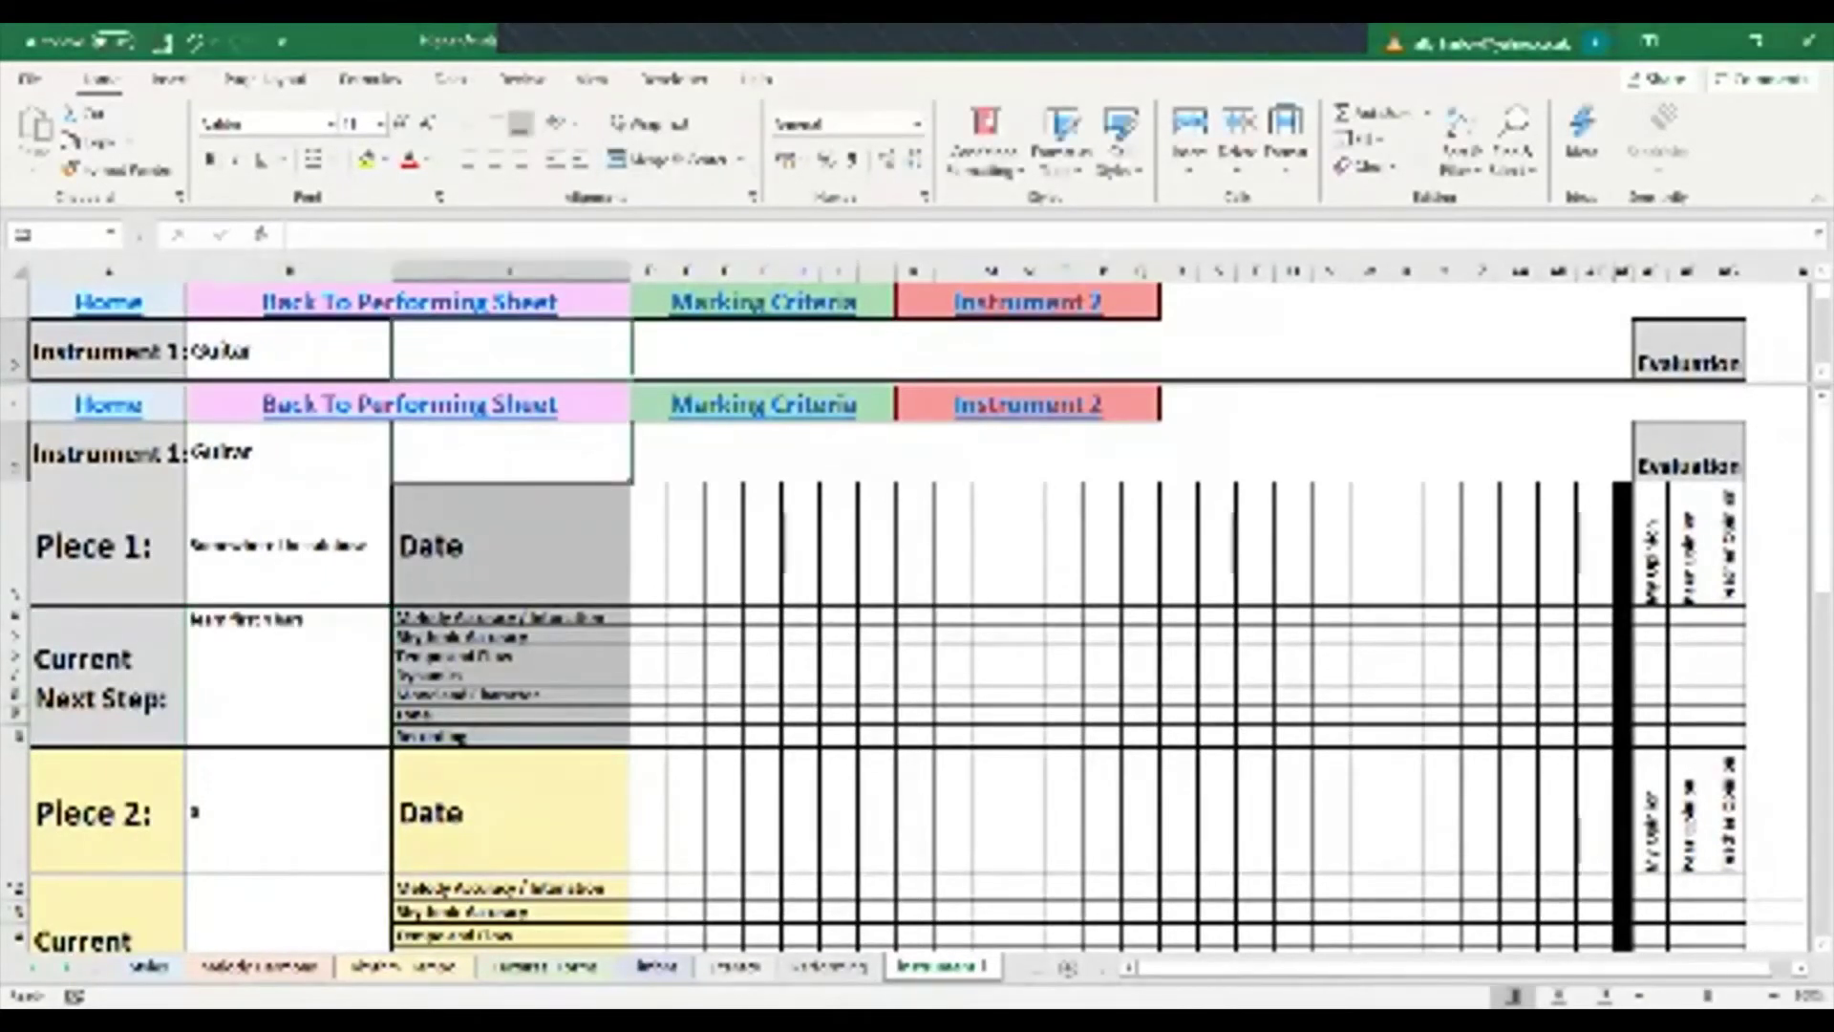
# Examine the rating options and cells for Piece 1's performance aspects, from Melody Accuracy to Tone, in the first date column
pyautogui.click(664, 619)
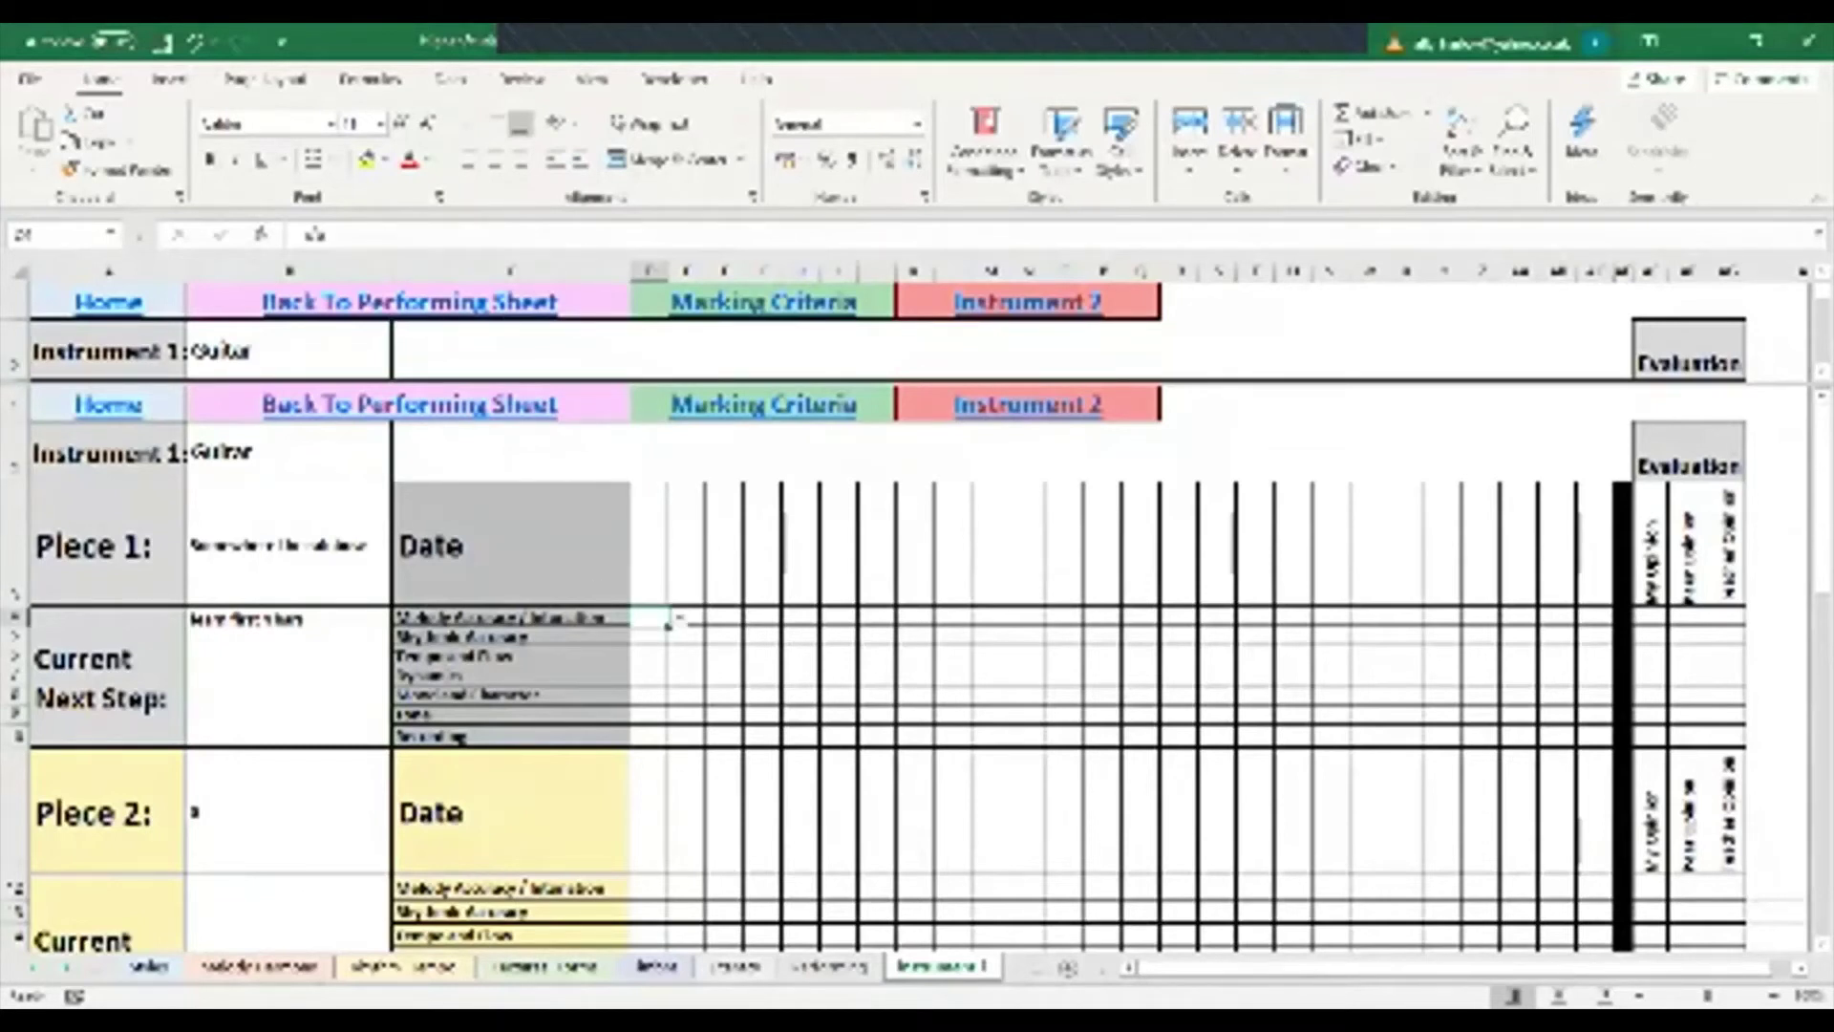
pyautogui.click(679, 619)
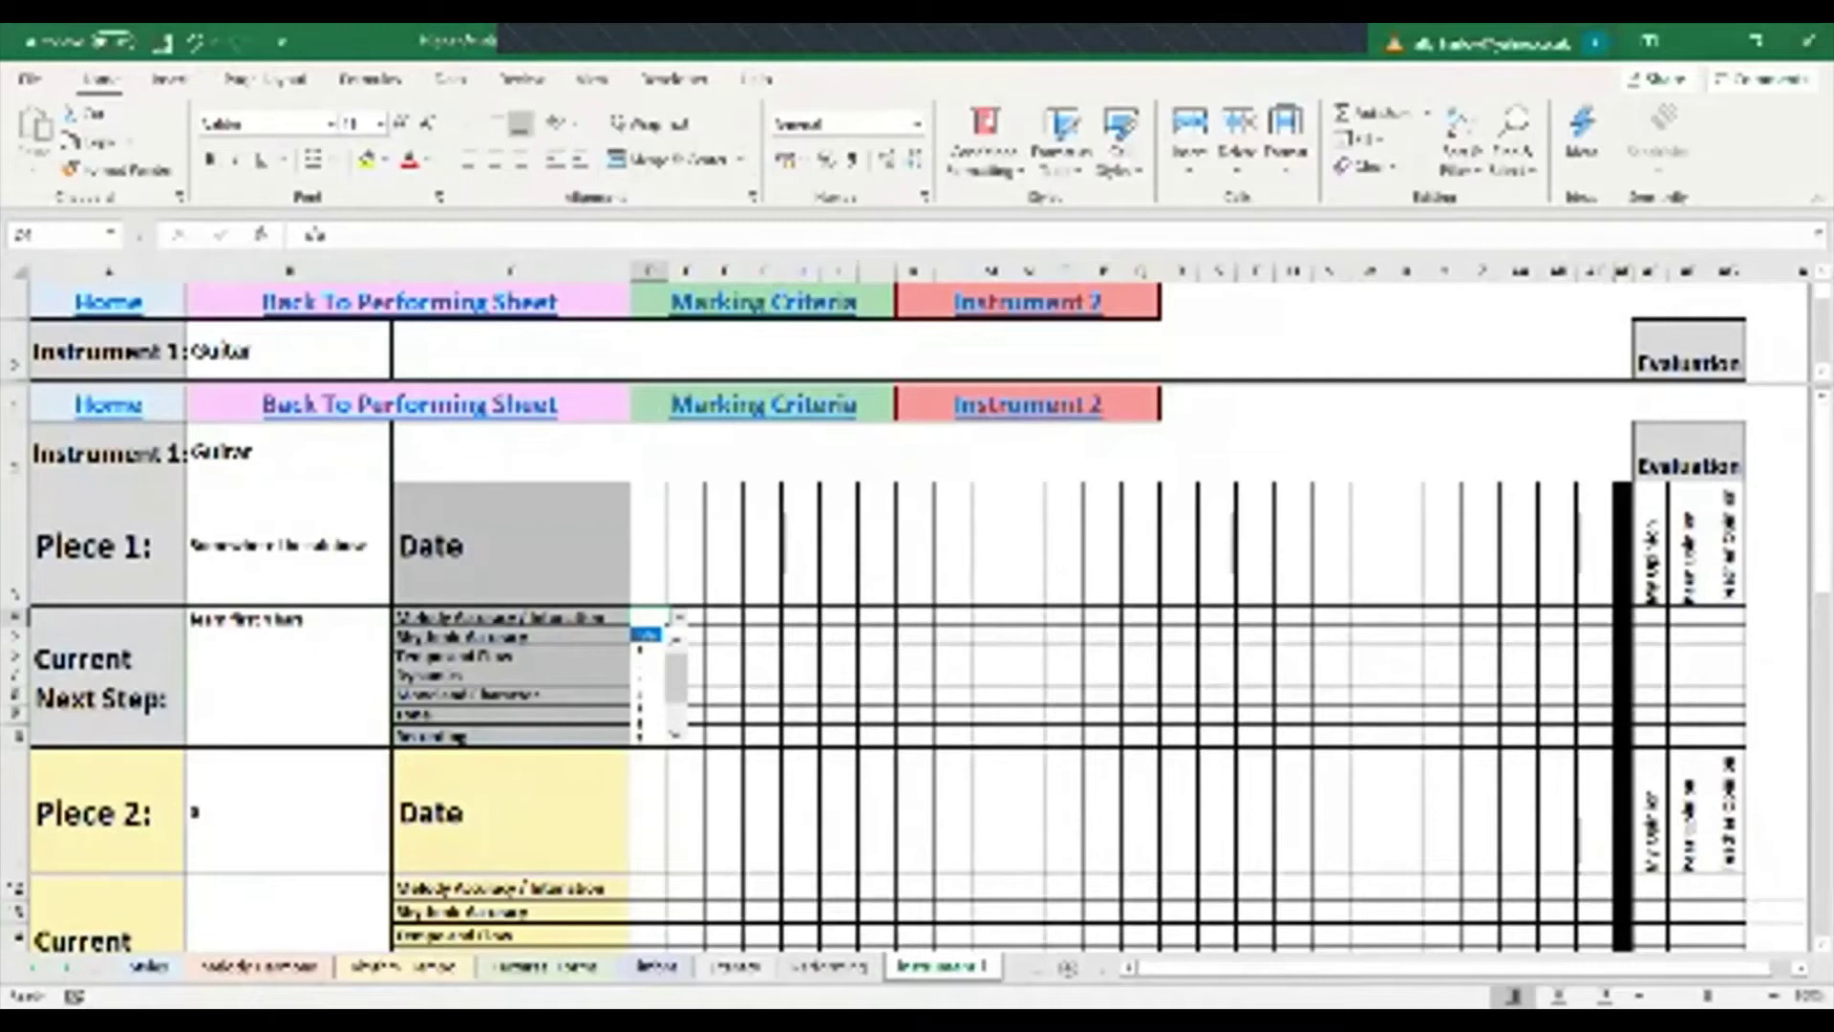
pyautogui.click(646, 635)
pyautogui.click(583, 636)
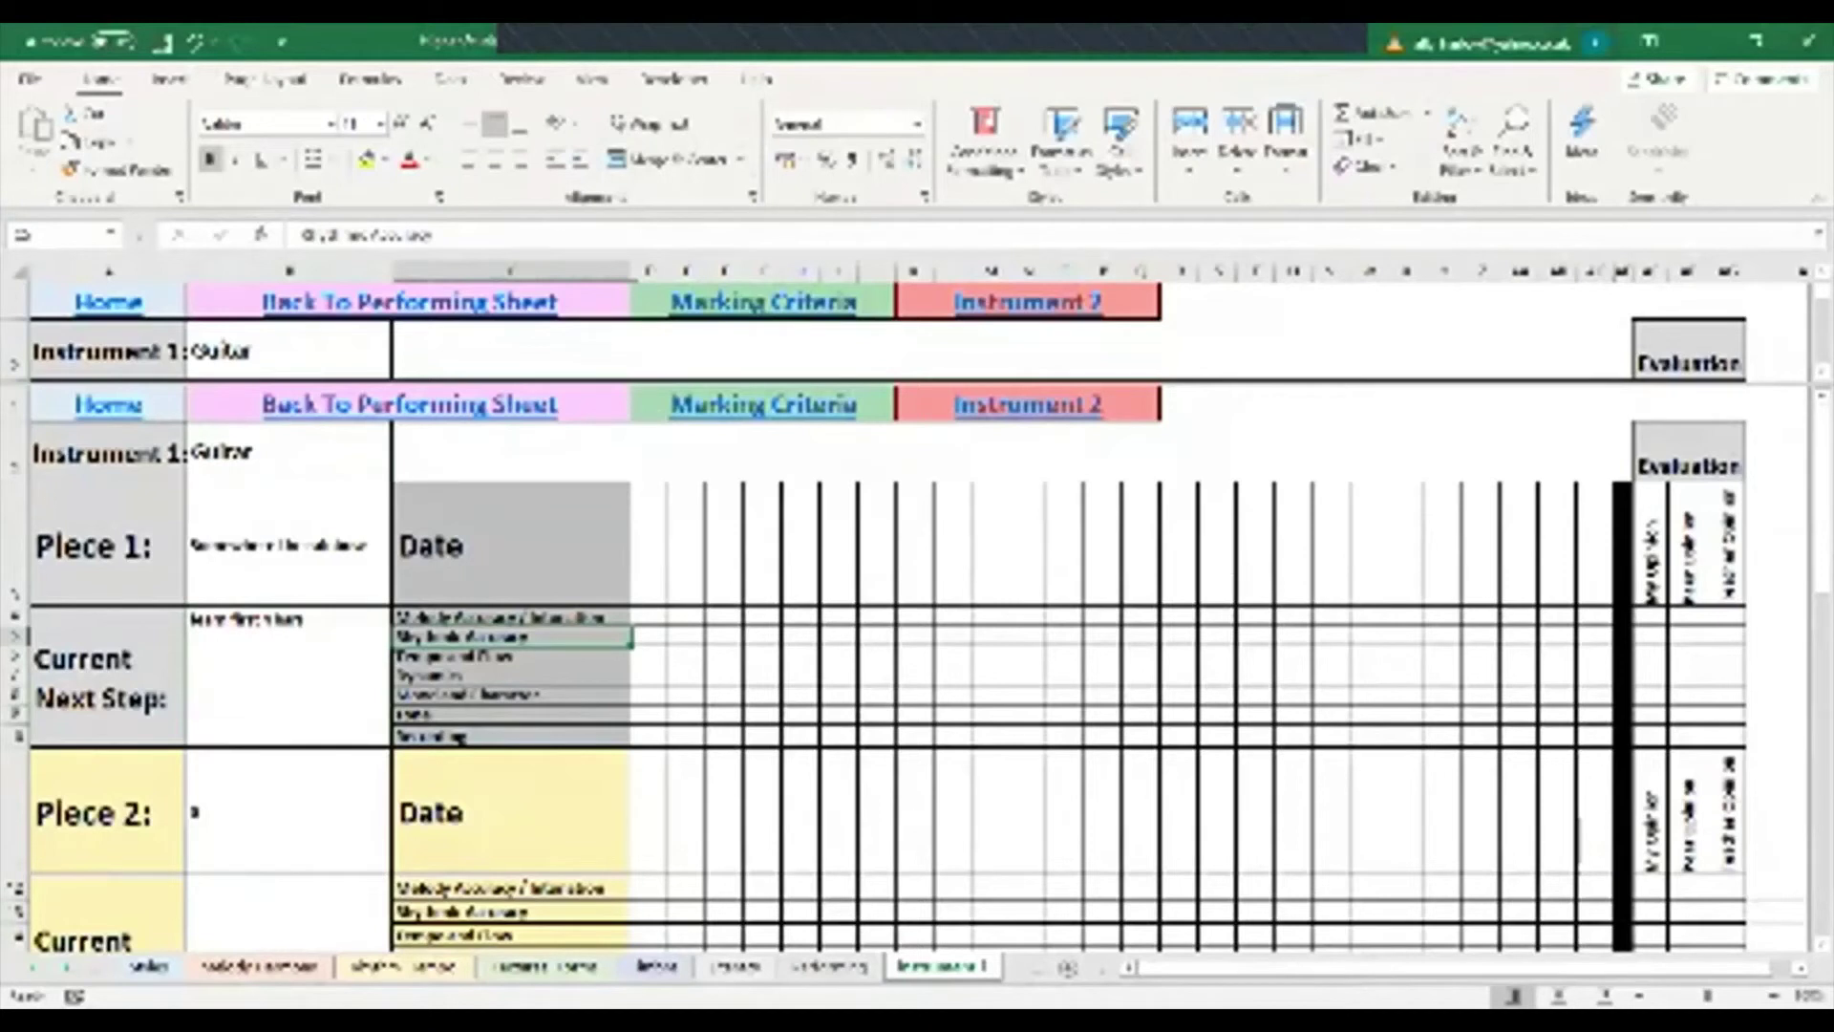
pyautogui.click(648, 655)
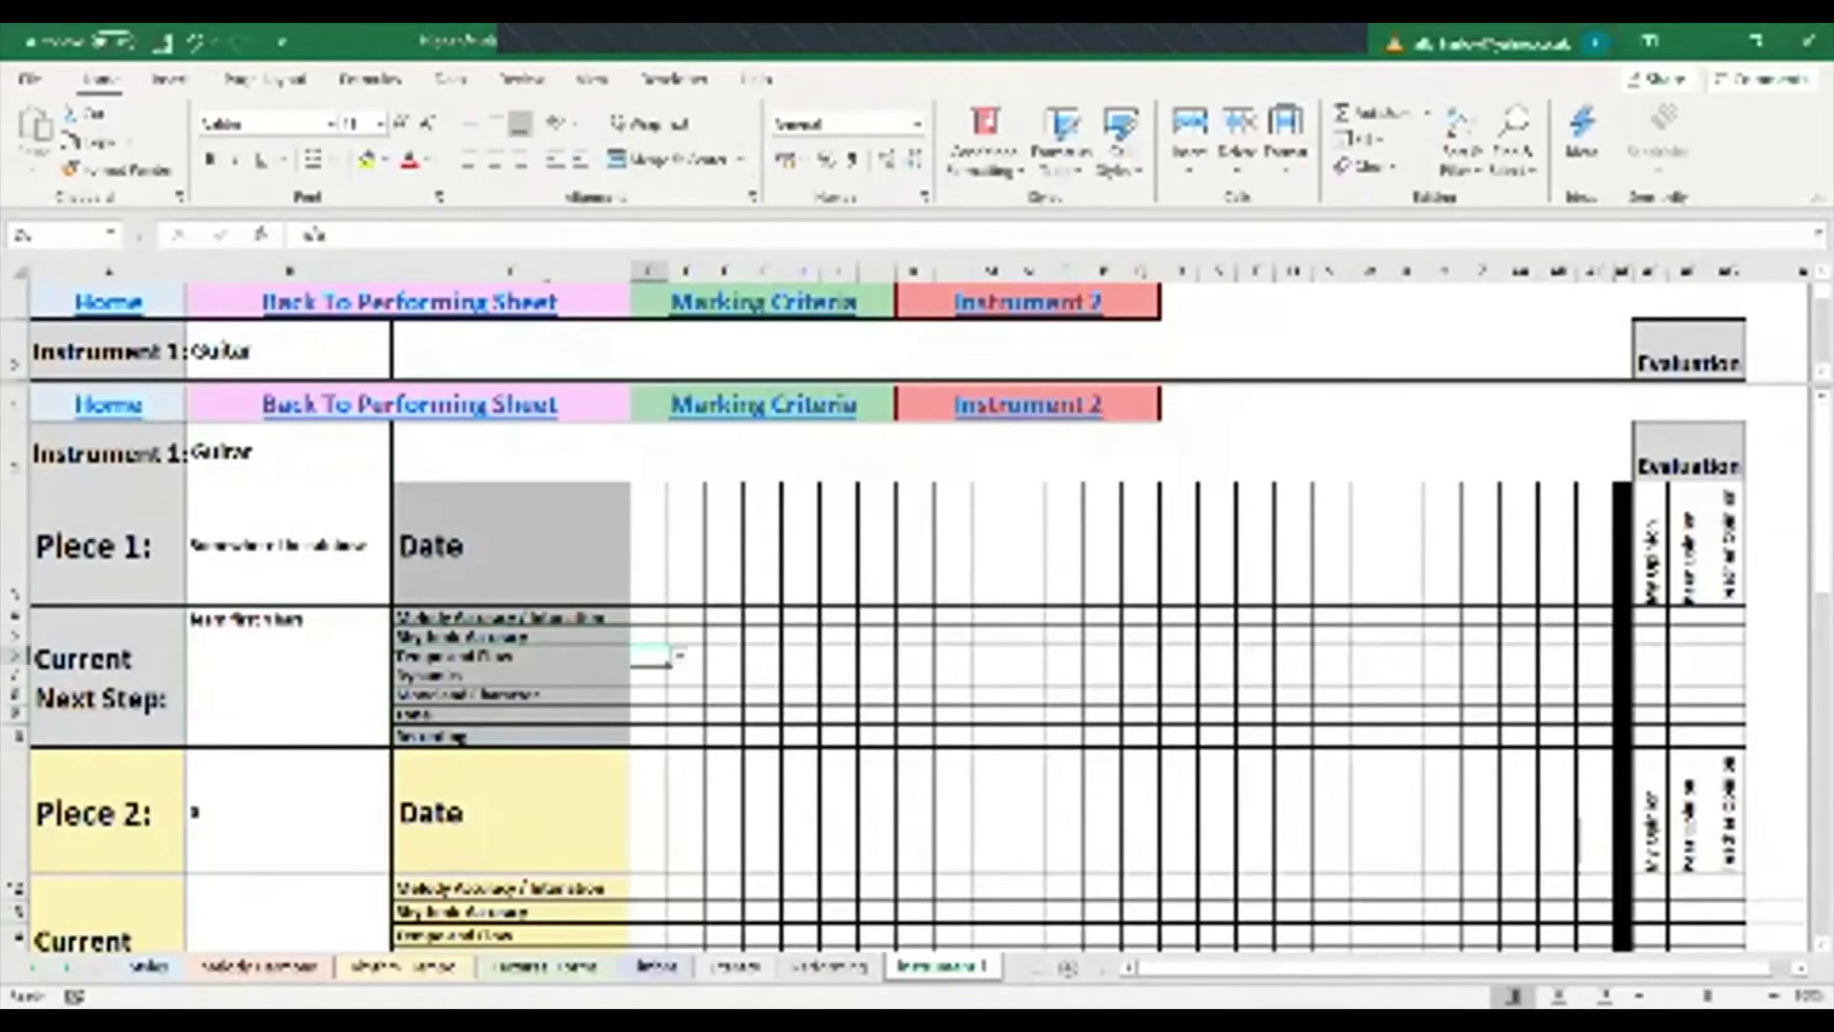
pyautogui.click(649, 674)
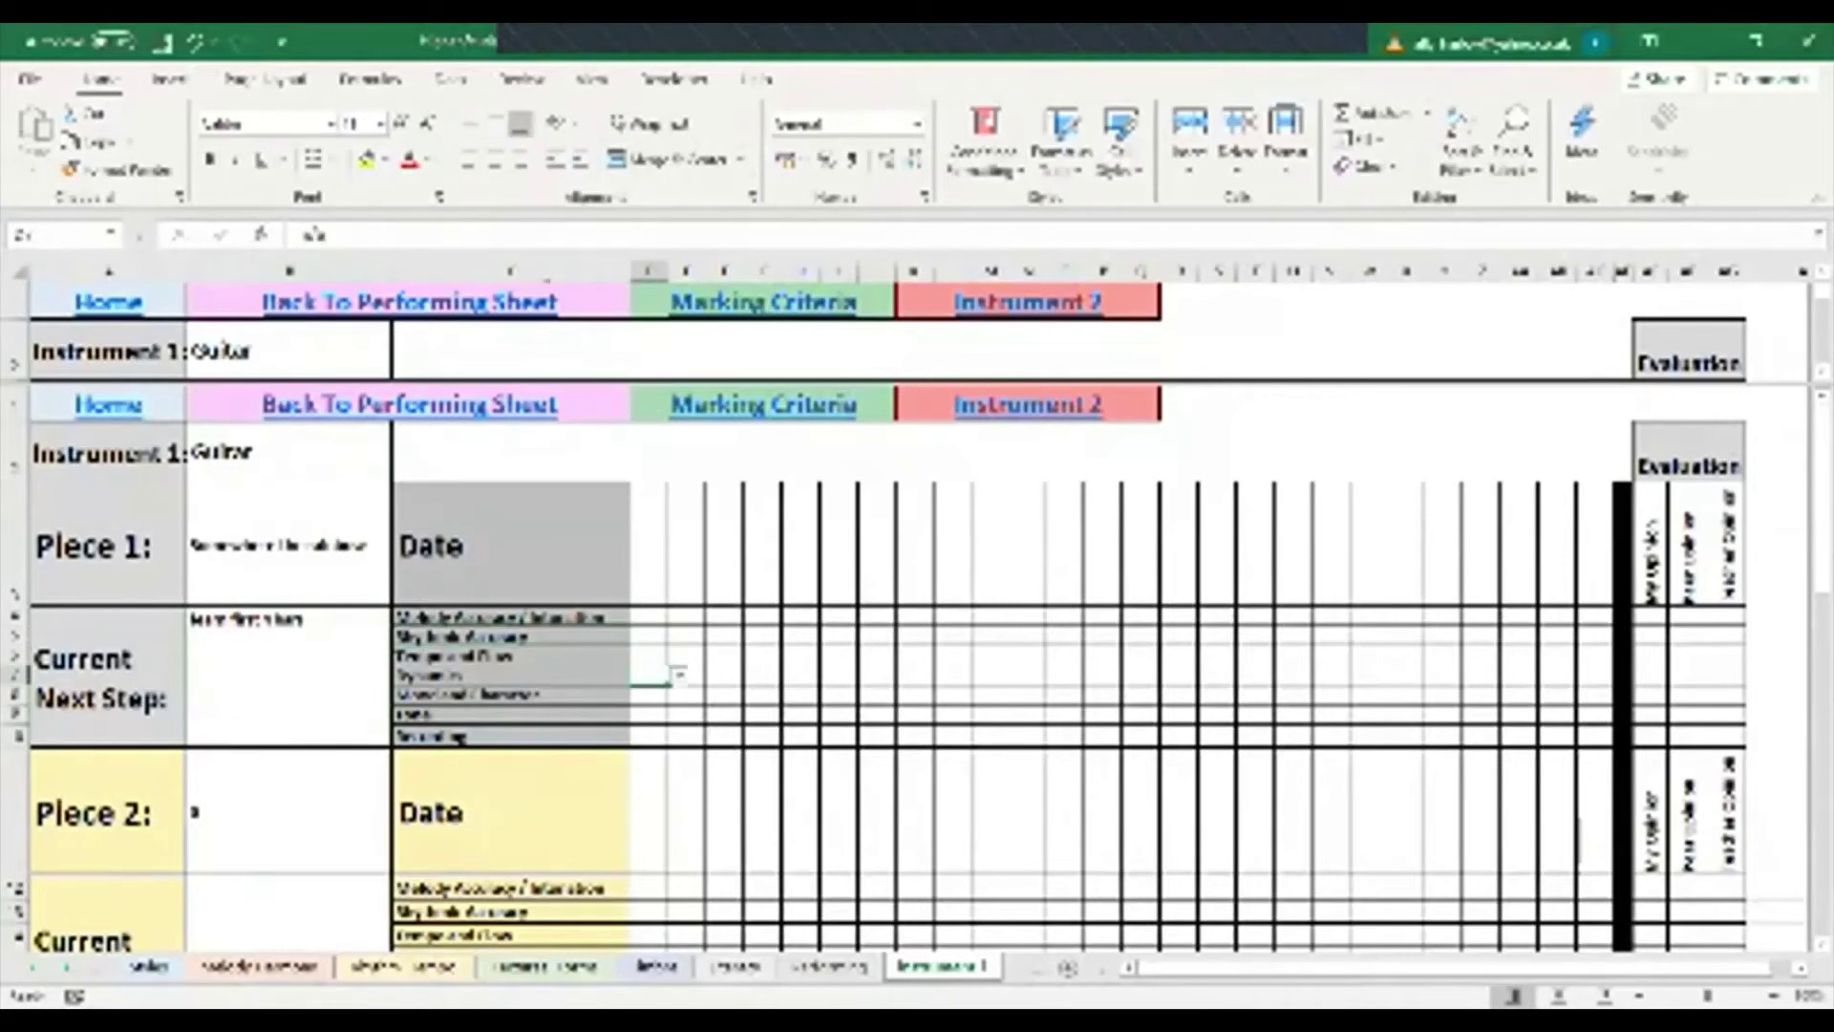
pyautogui.click(649, 695)
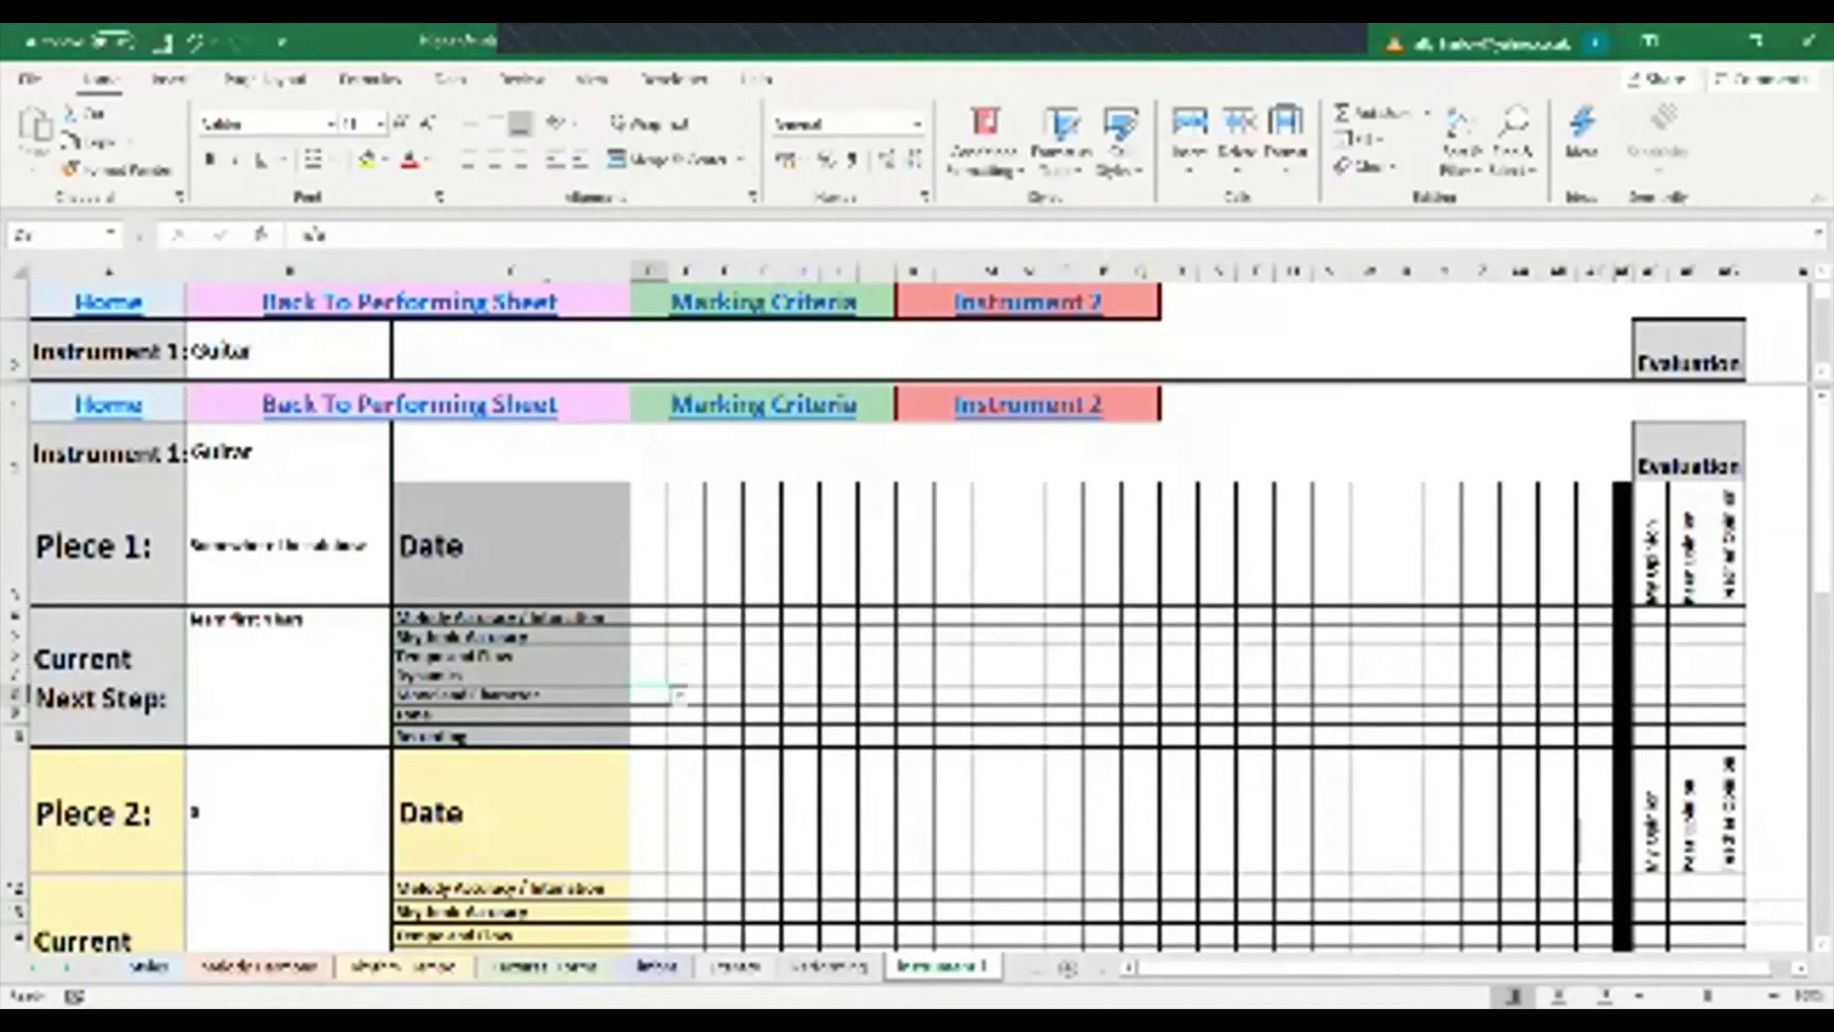
pyautogui.click(648, 713)
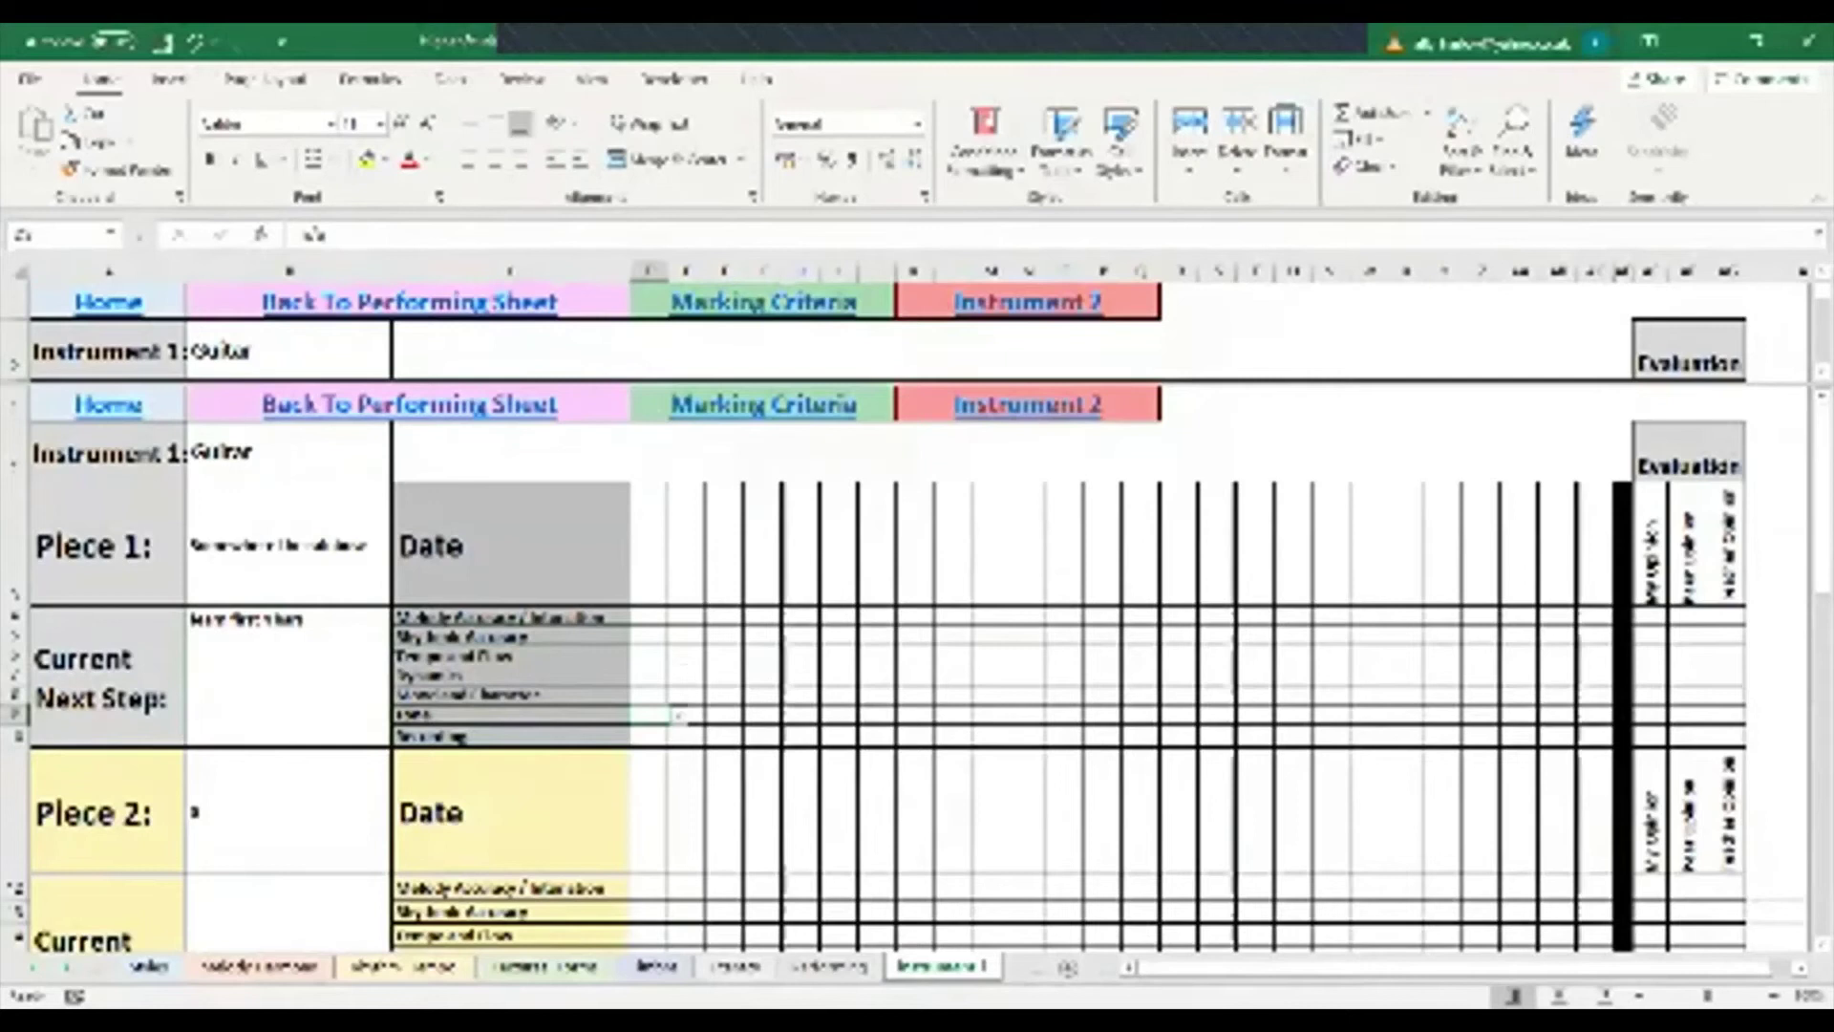
# Set Piece 1's Recording entry in the first date column to Yes and open the Marking Criteria sheet
pyautogui.press('Down')
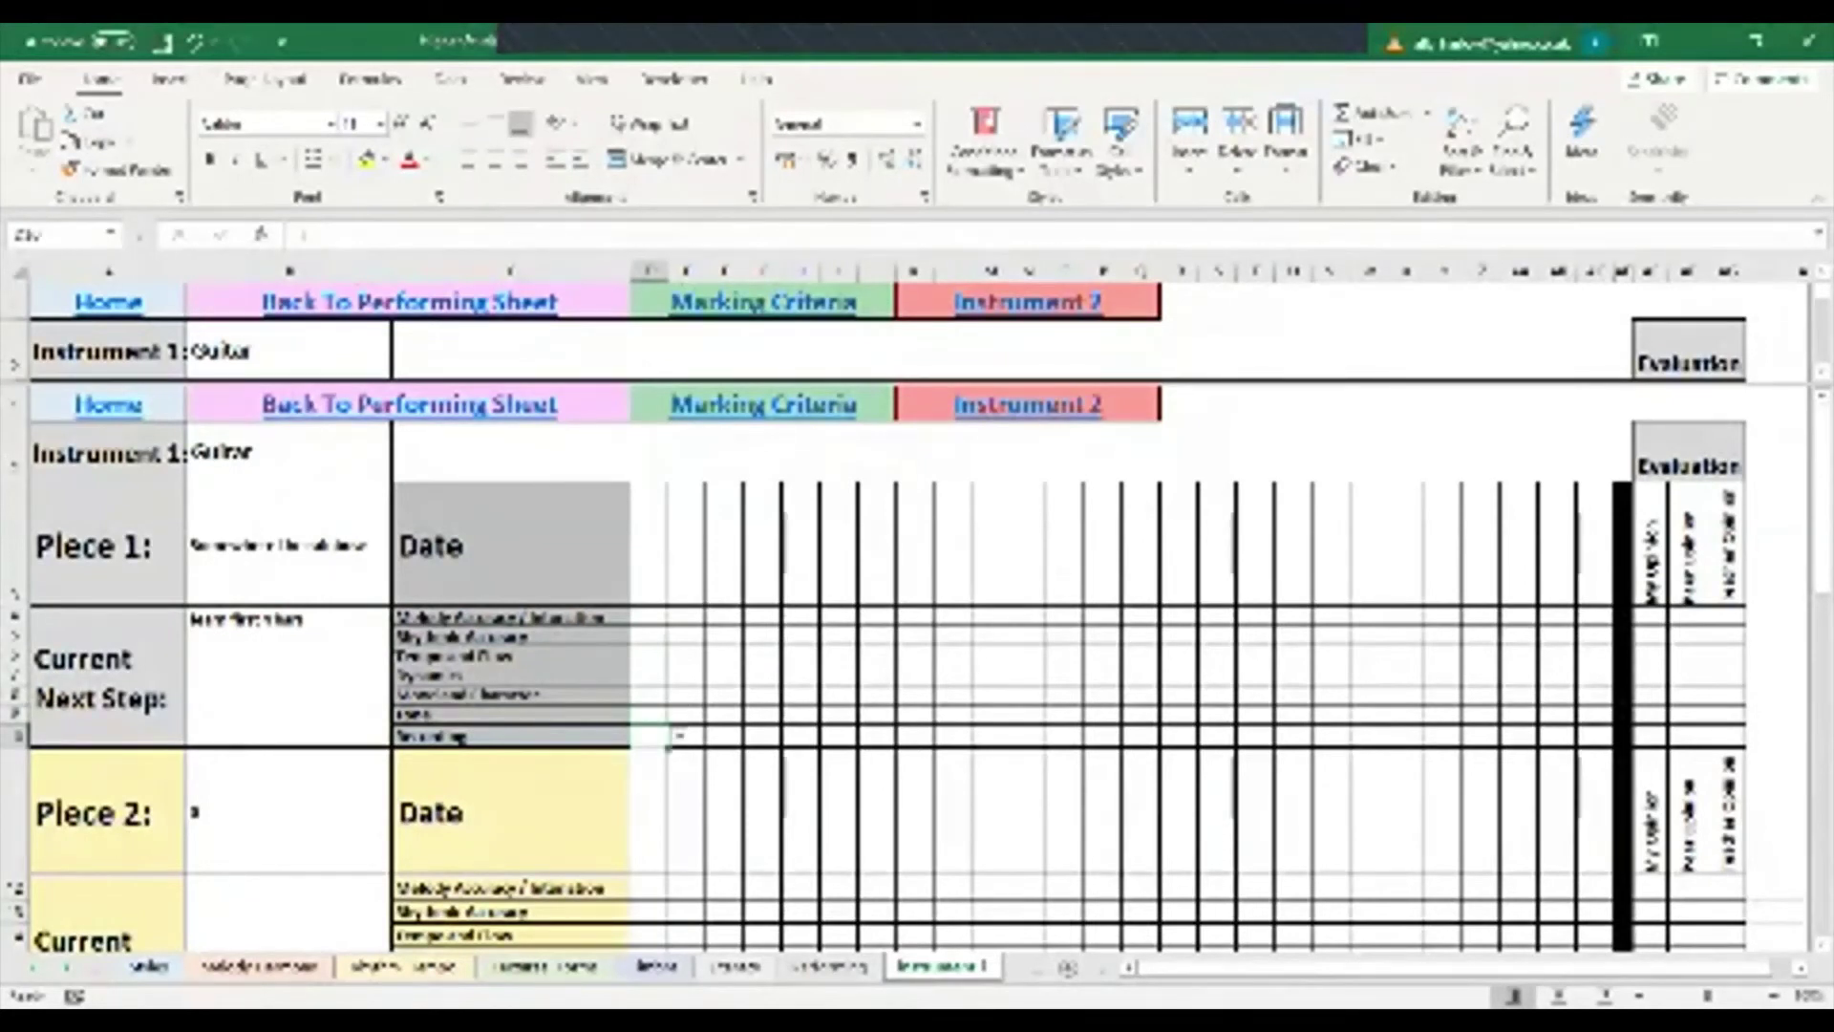
pyautogui.click(680, 735)
pyautogui.click(657, 756)
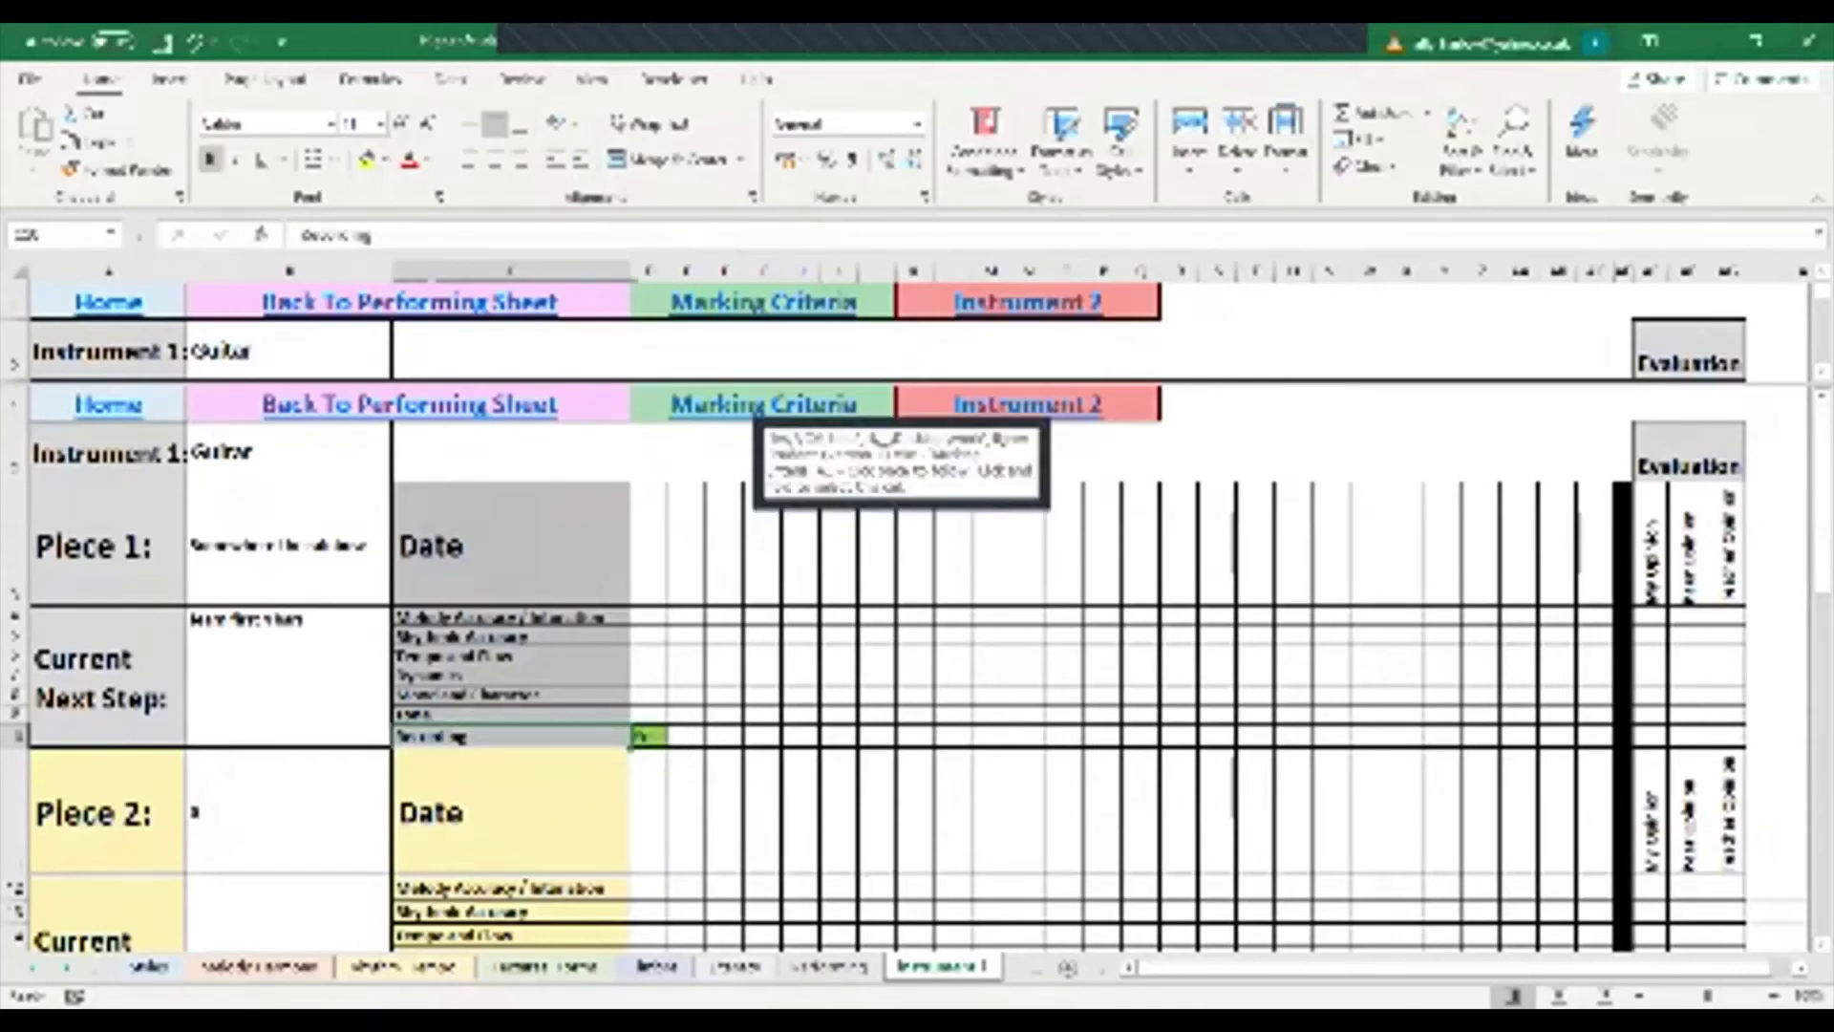
pyautogui.click(762, 405)
pyautogui.click(764, 404)
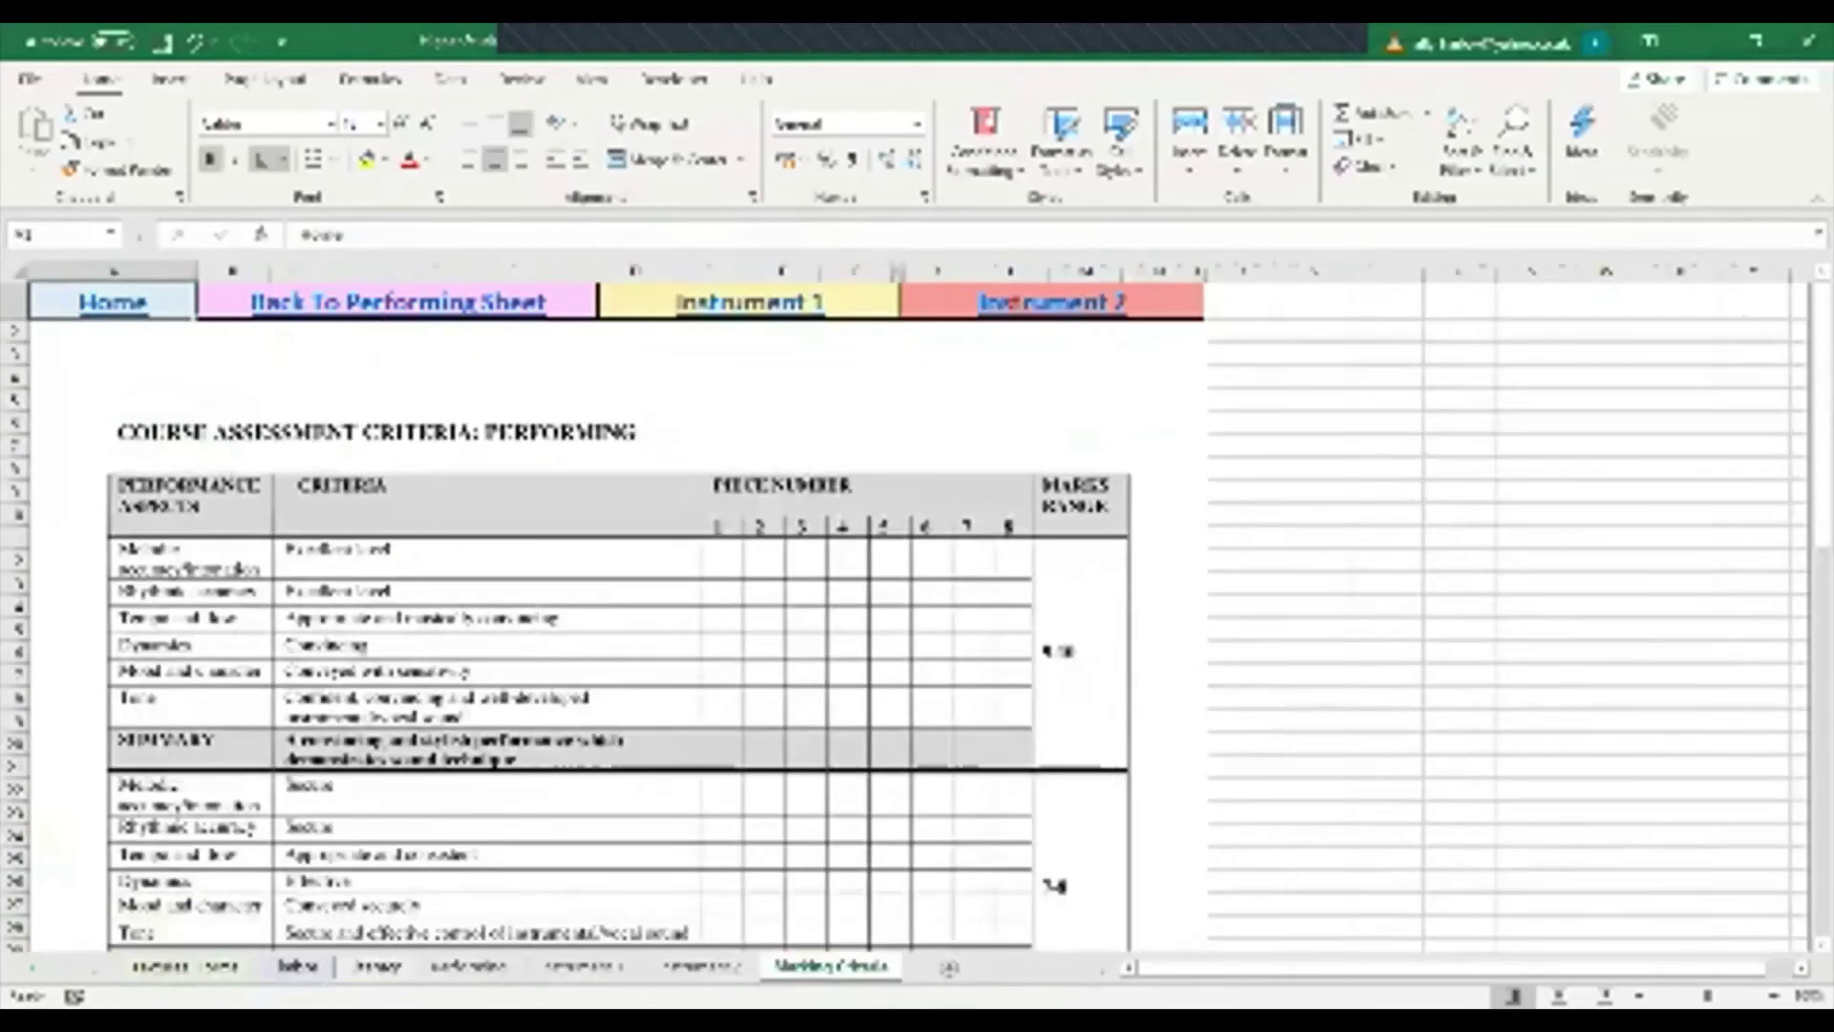
# Examine the performing assessment criteria and their marks ranges for each performance aspect
pyautogui.click(764, 404)
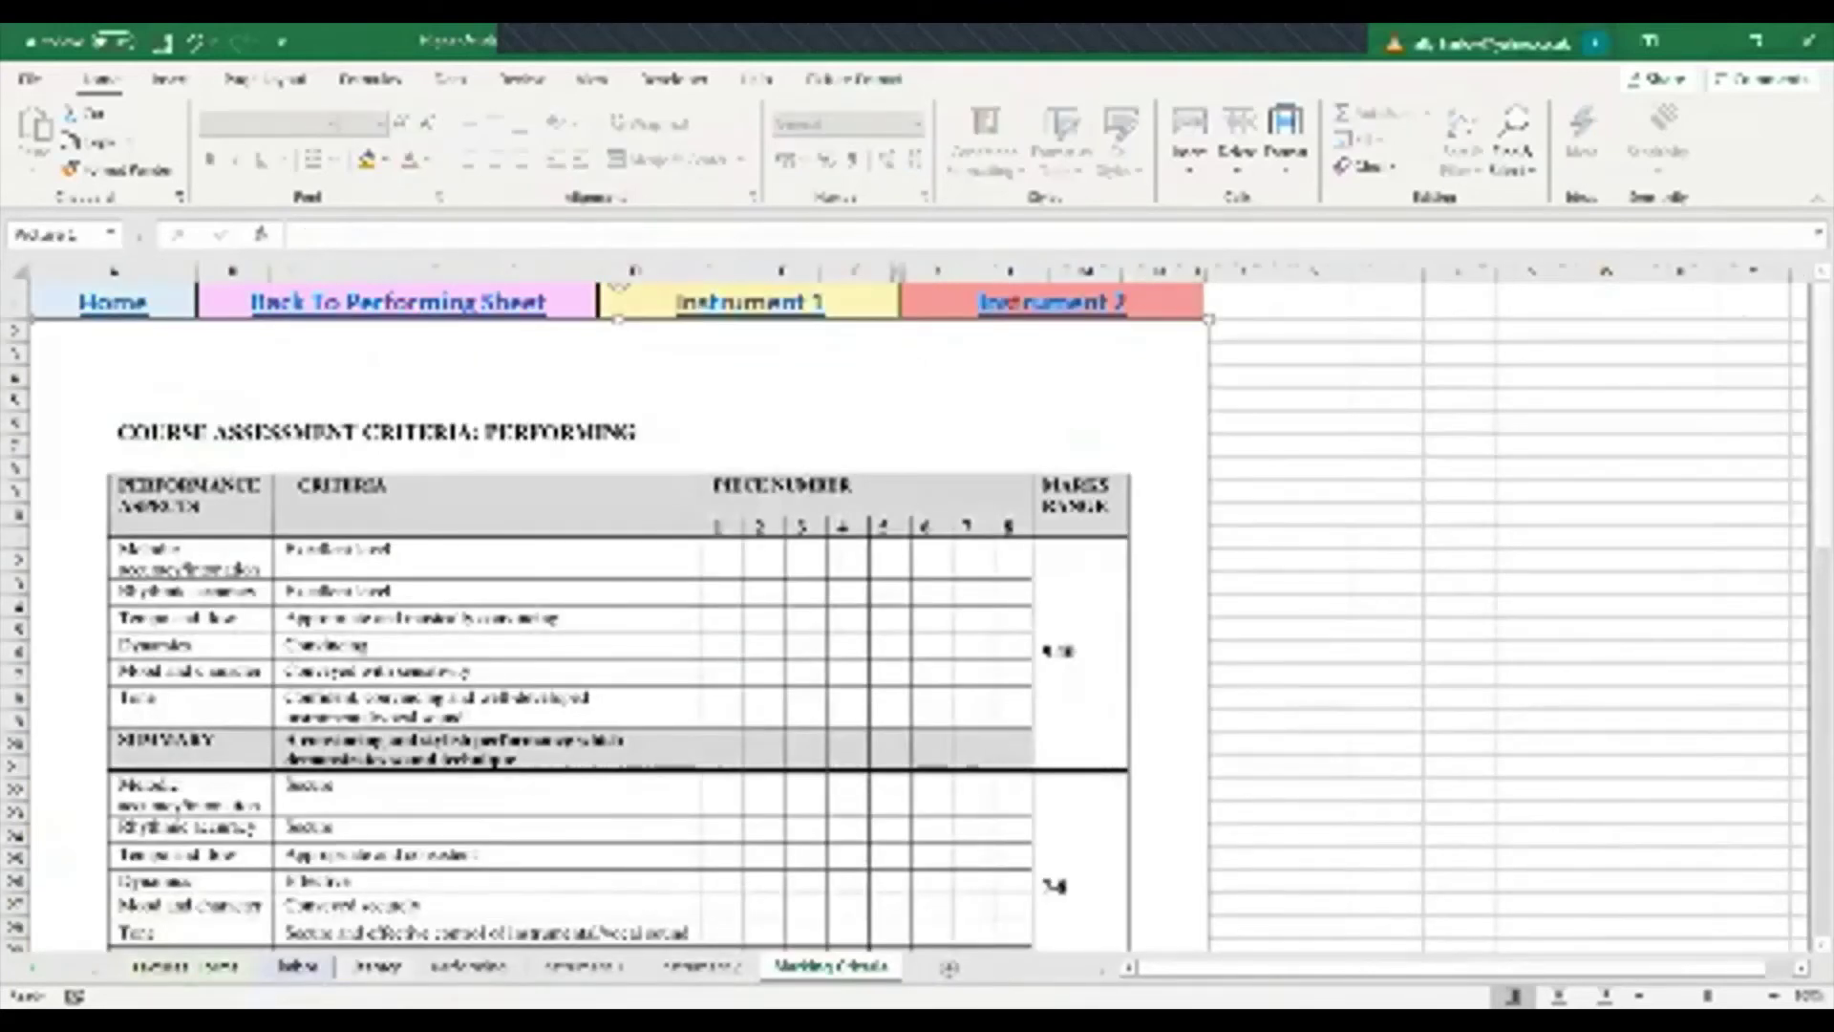
pyautogui.moveTo(1820, 393)
pyautogui.mouseDown()
pyautogui.moveTo(1821, 446)
pyautogui.moveTo(1823, 398)
pyautogui.mouseUp()
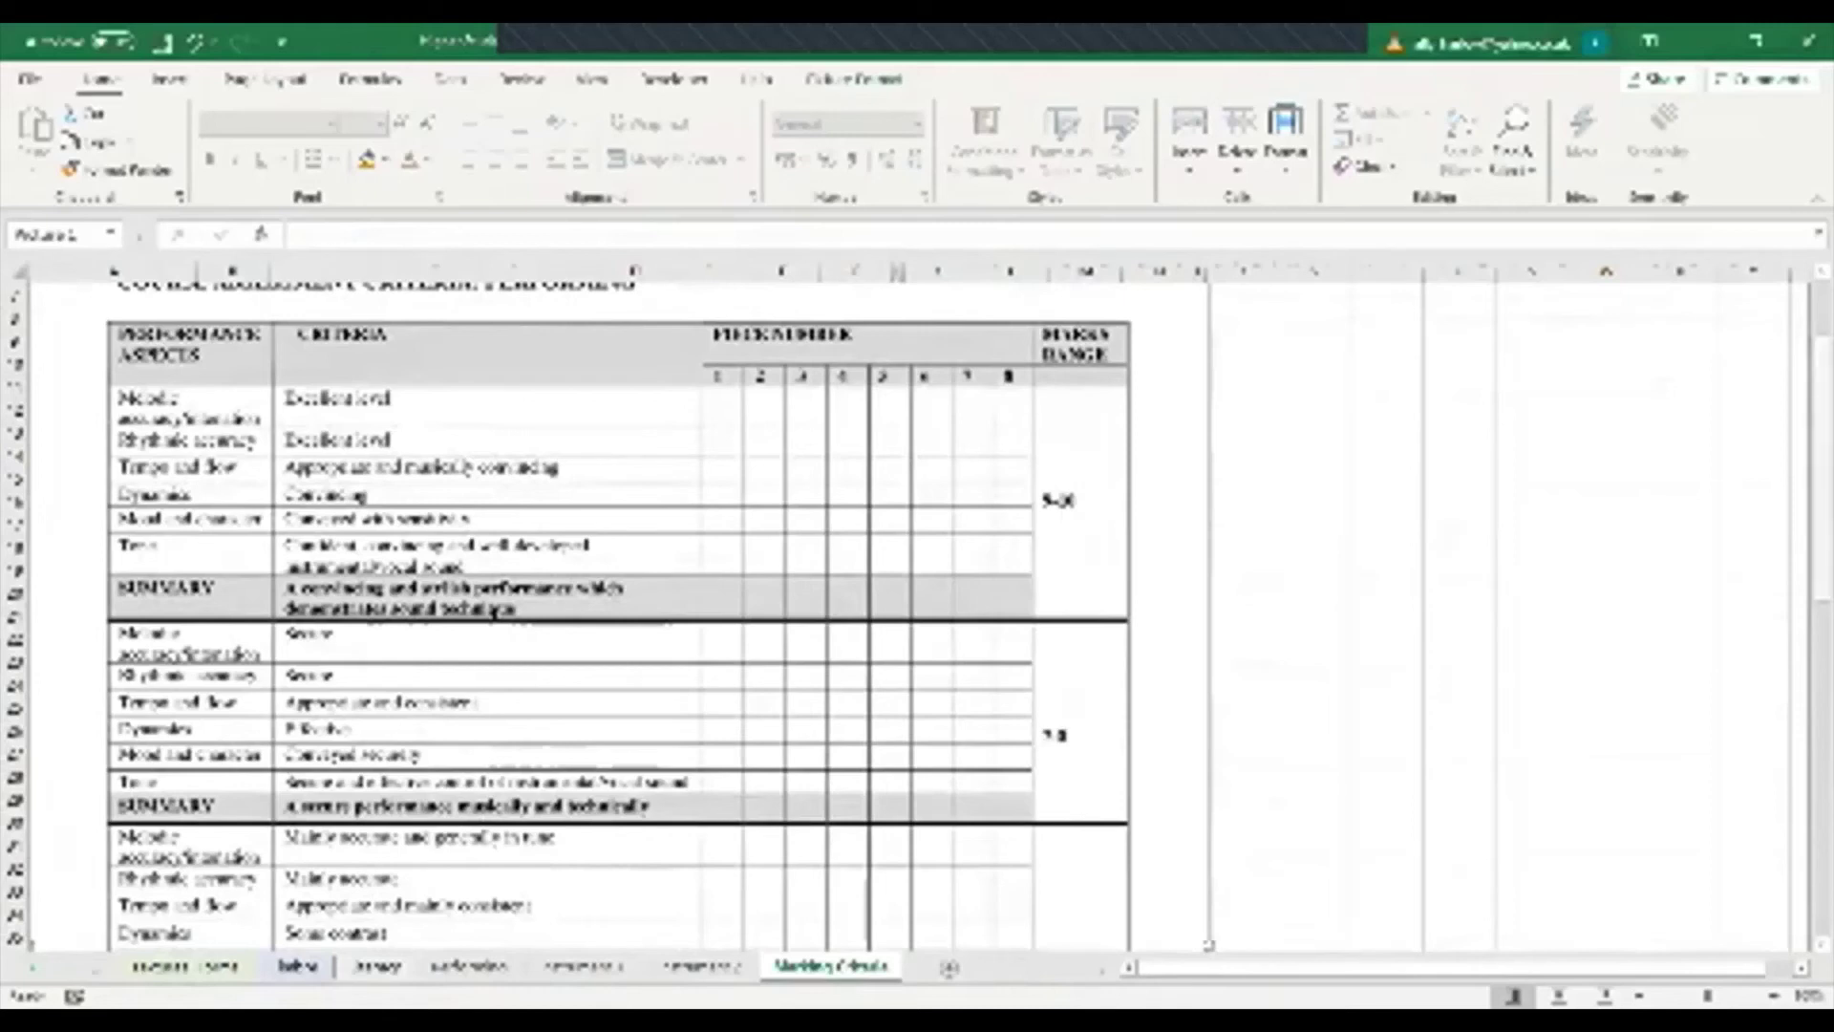
pyautogui.scroll(3, 540, 302)
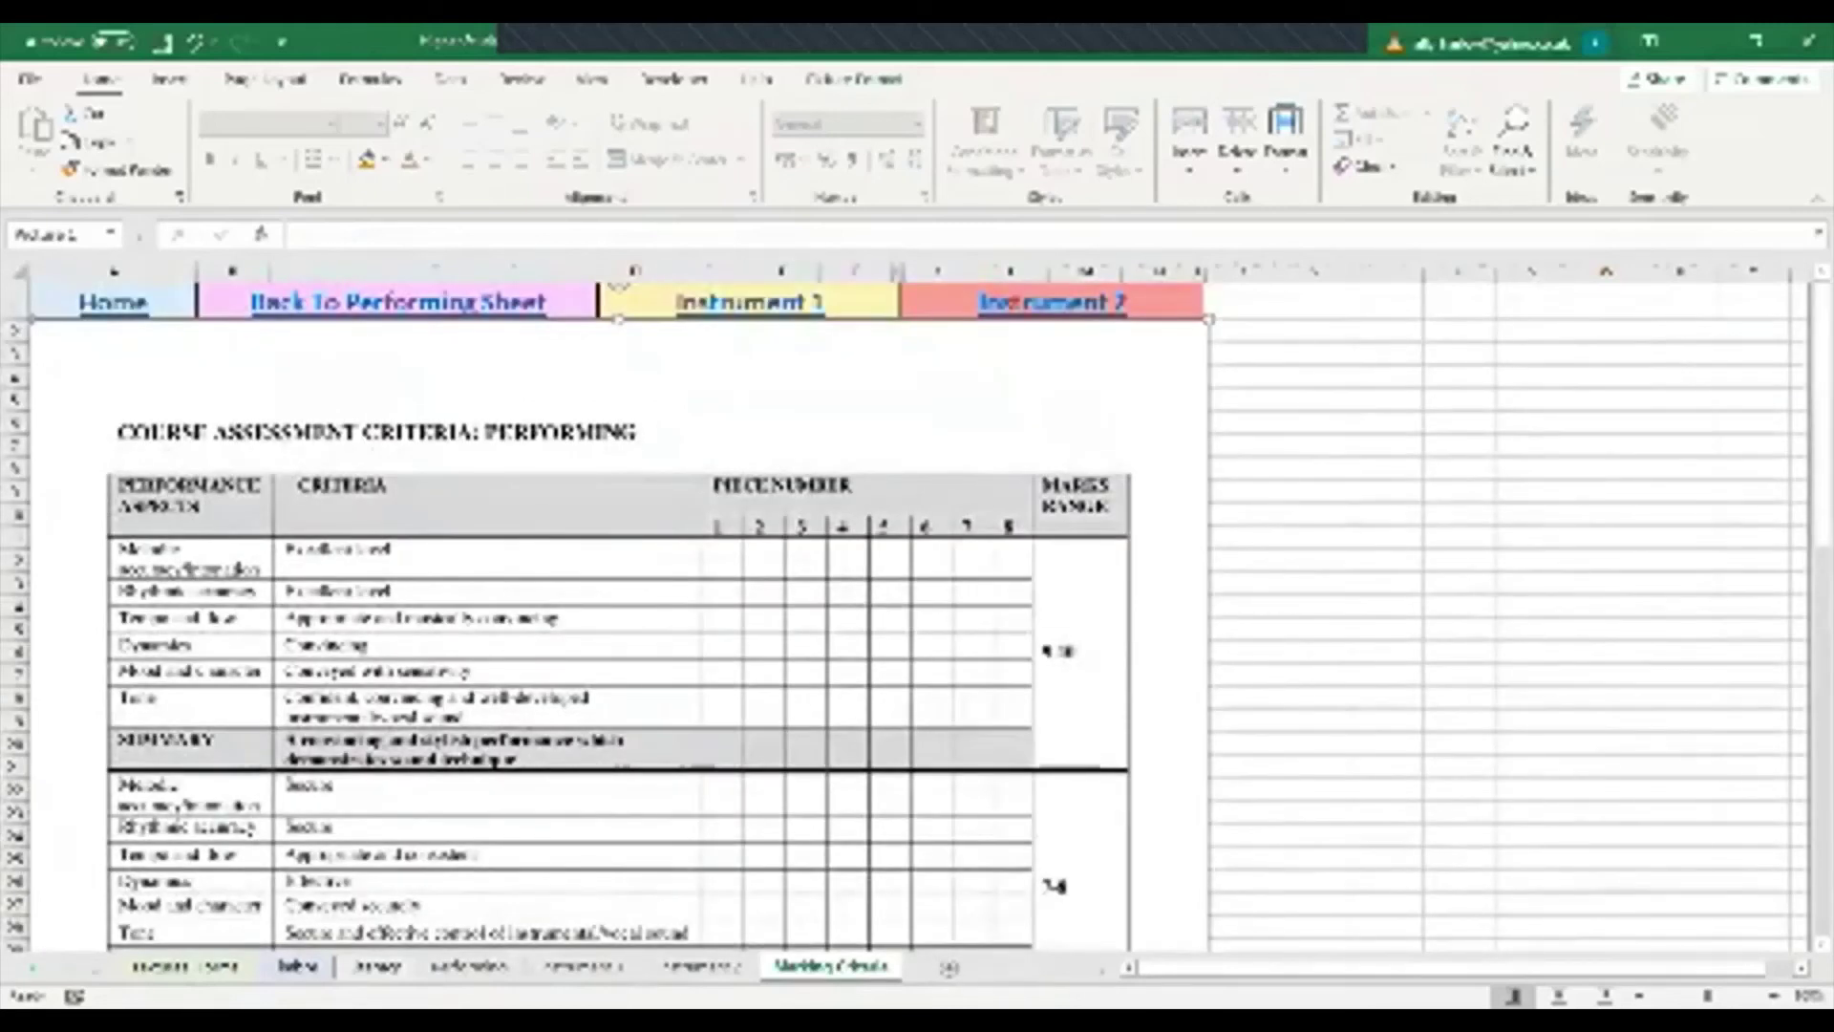
# Return to the Instrument 1 sheet and rate Piece 1's Melody Accuracy / Intonation as 7 in the first date column
pyautogui.click(740, 302)
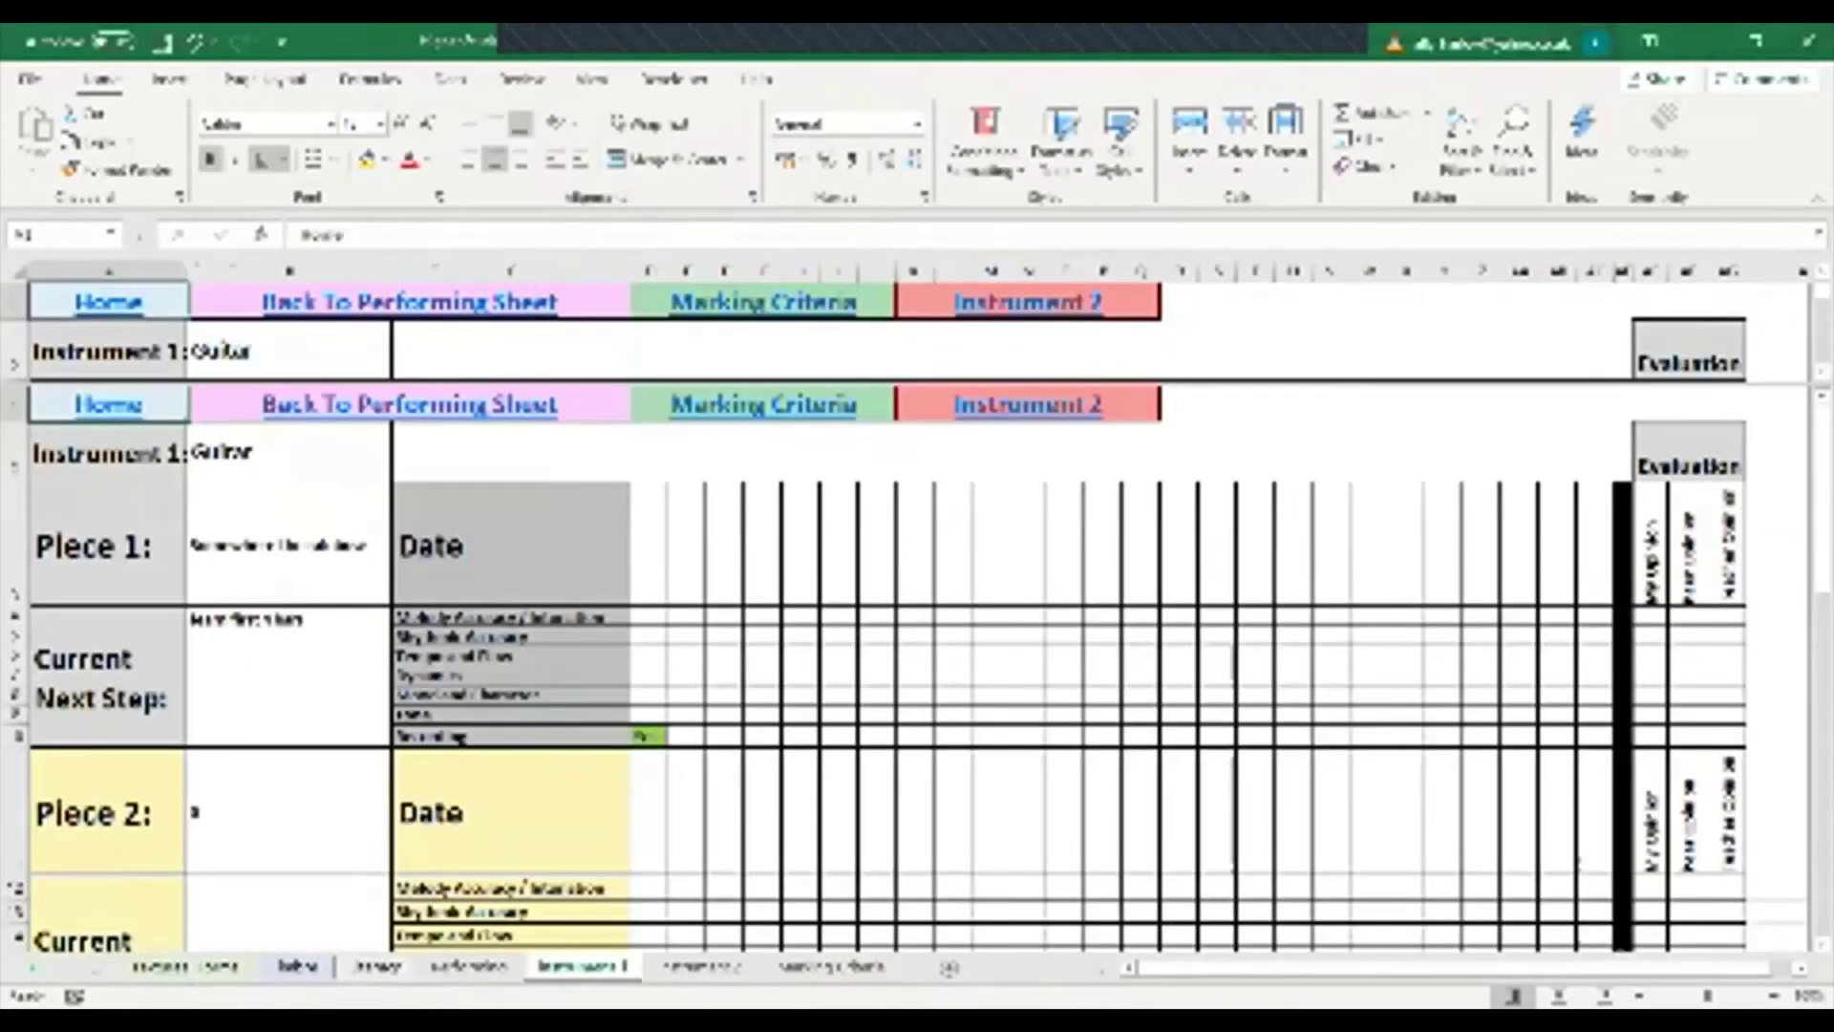
pyautogui.click(667, 618)
pyautogui.click(679, 618)
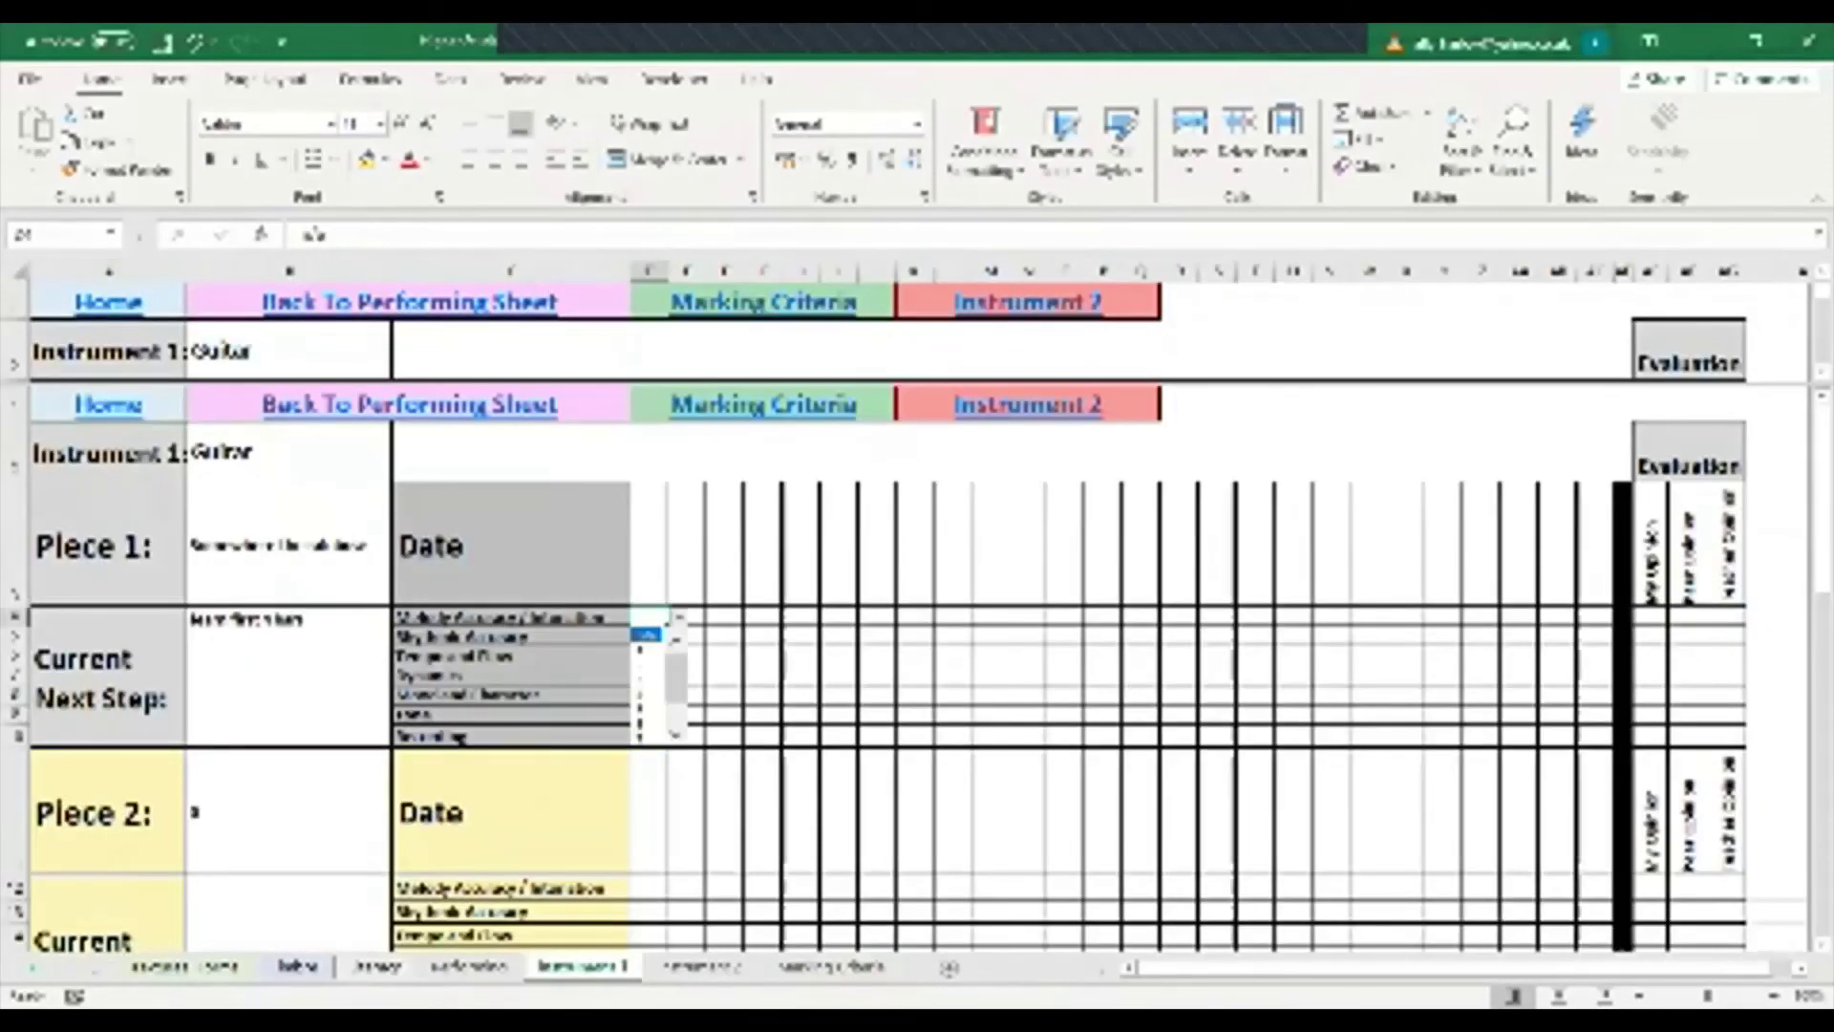
pyautogui.moveTo(676, 677); pyautogui.dragTo(677, 697)
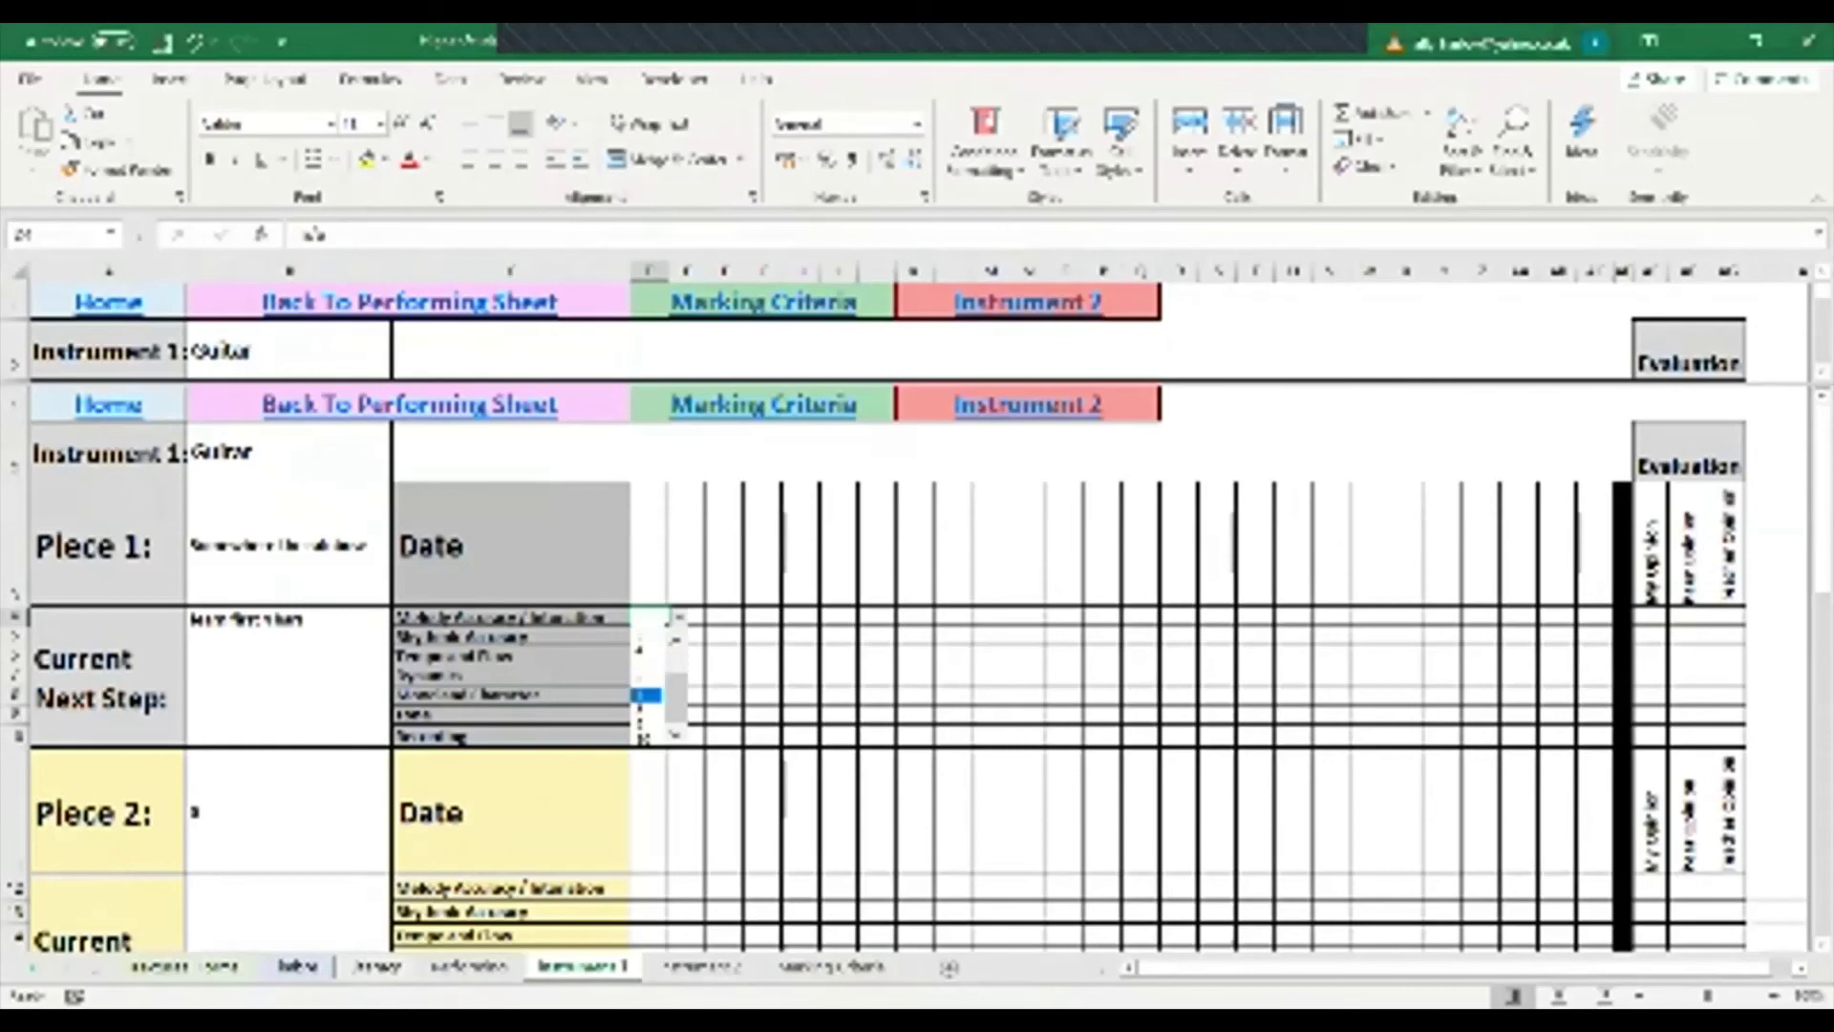
pyautogui.click(648, 695)
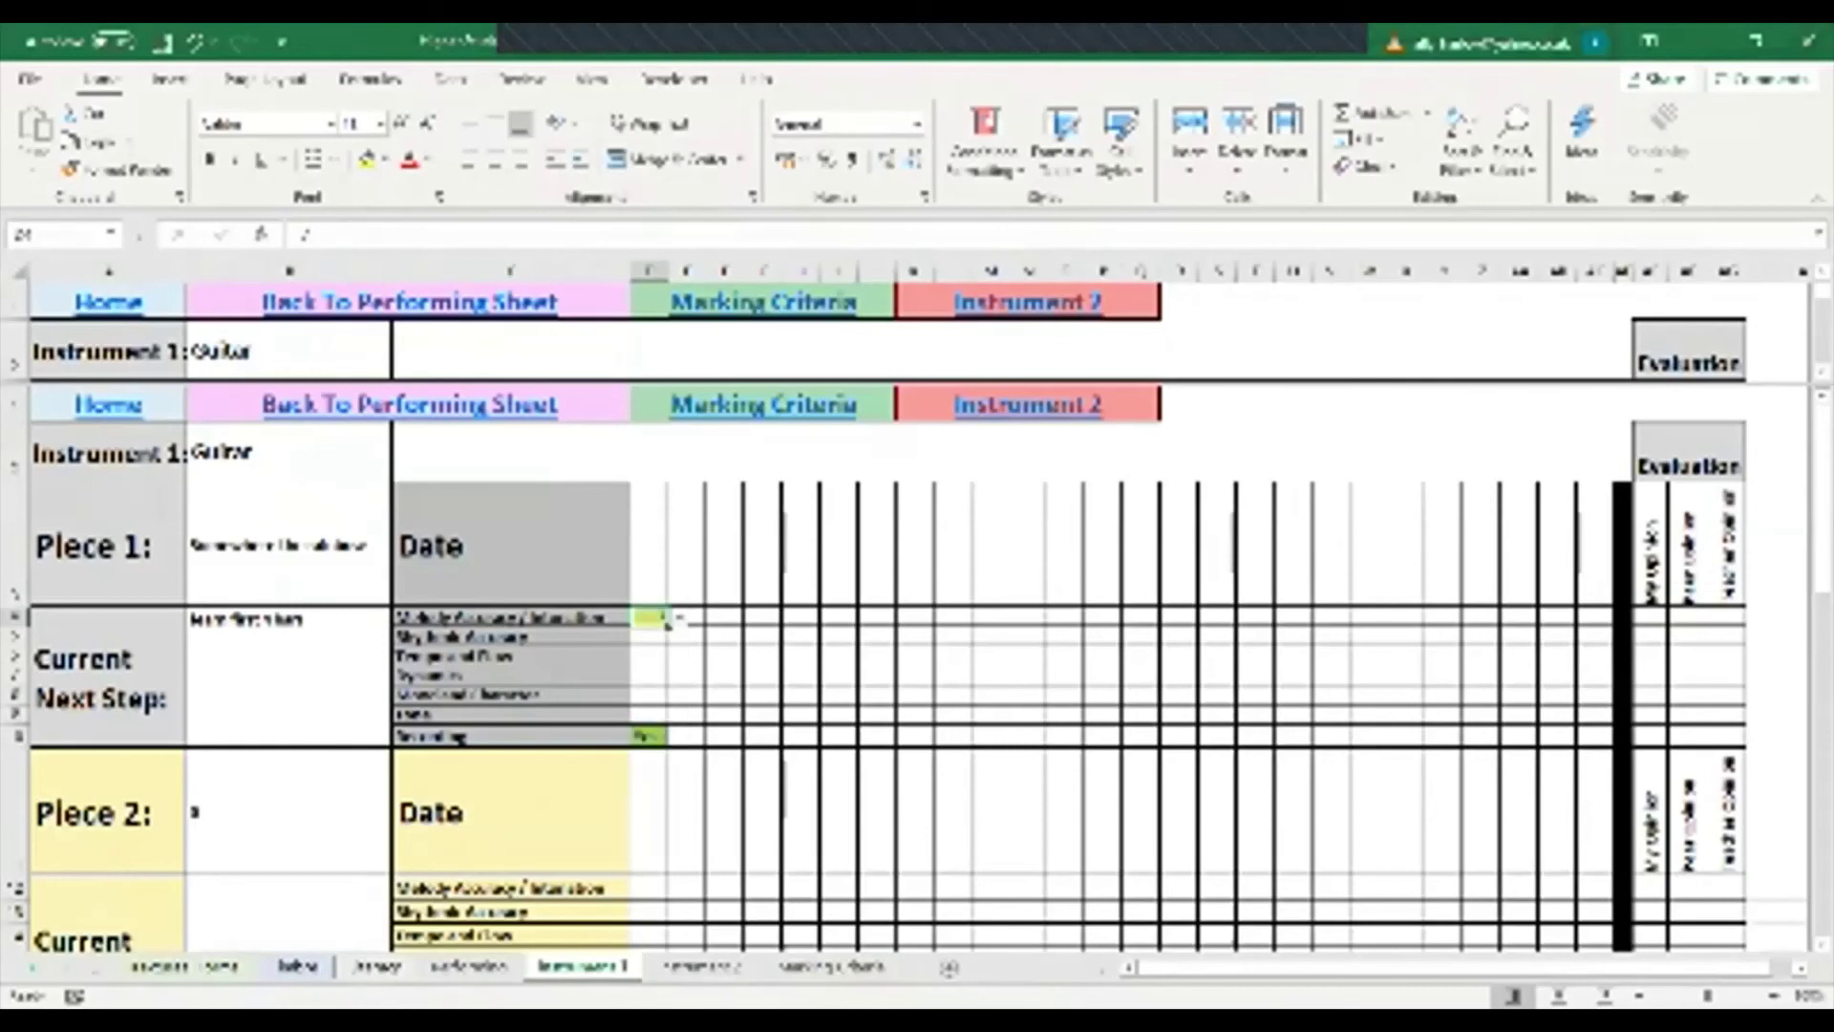